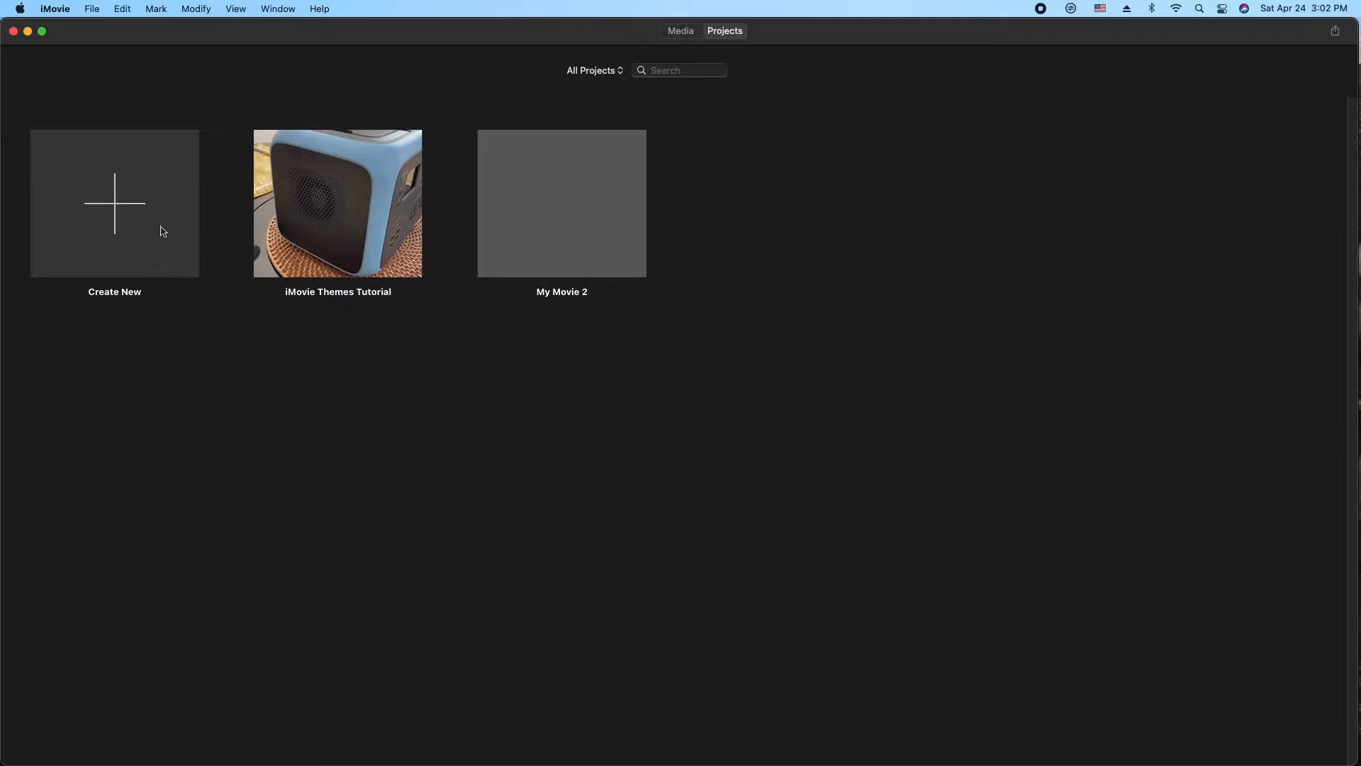
- Create a new movie project and clear the clip selection in the 4-23-21 event
left_click(123, 206)
left_click(151, 281)
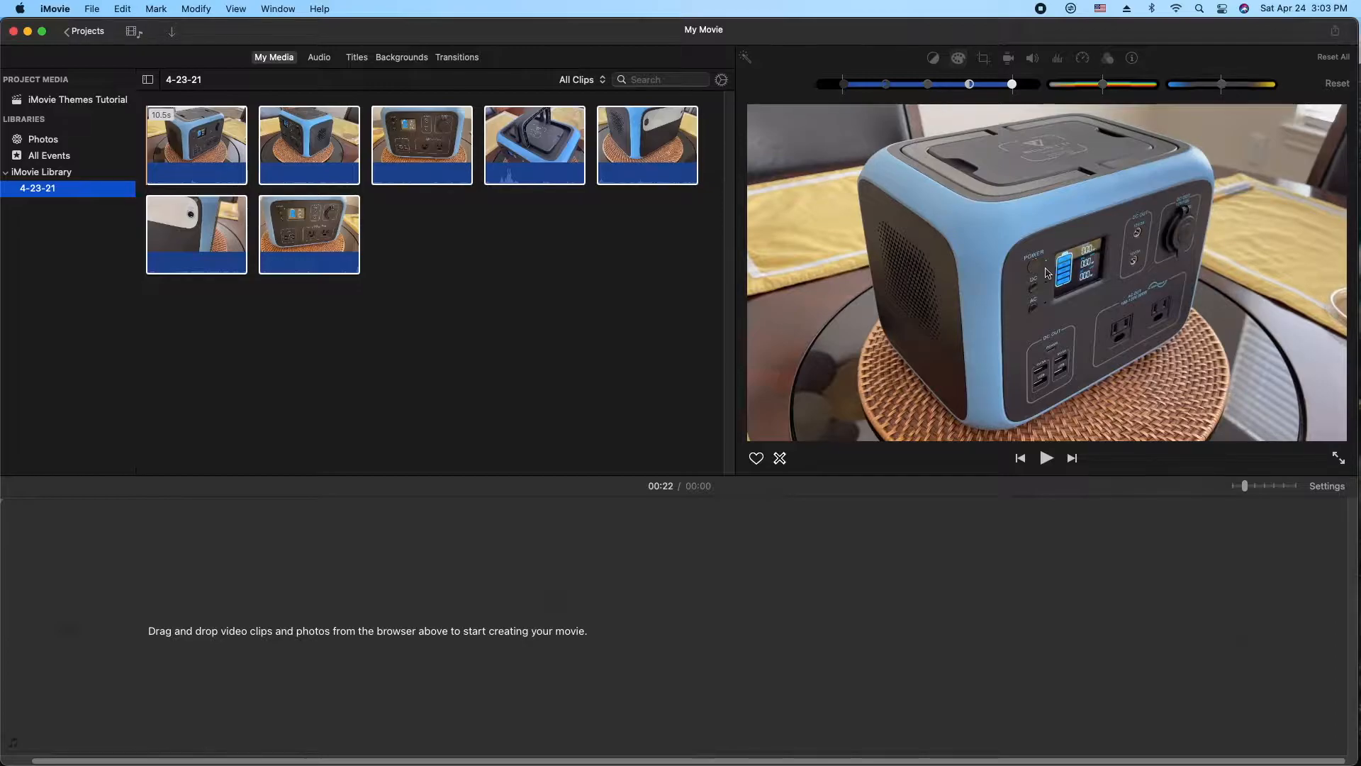
left_click(448, 312)
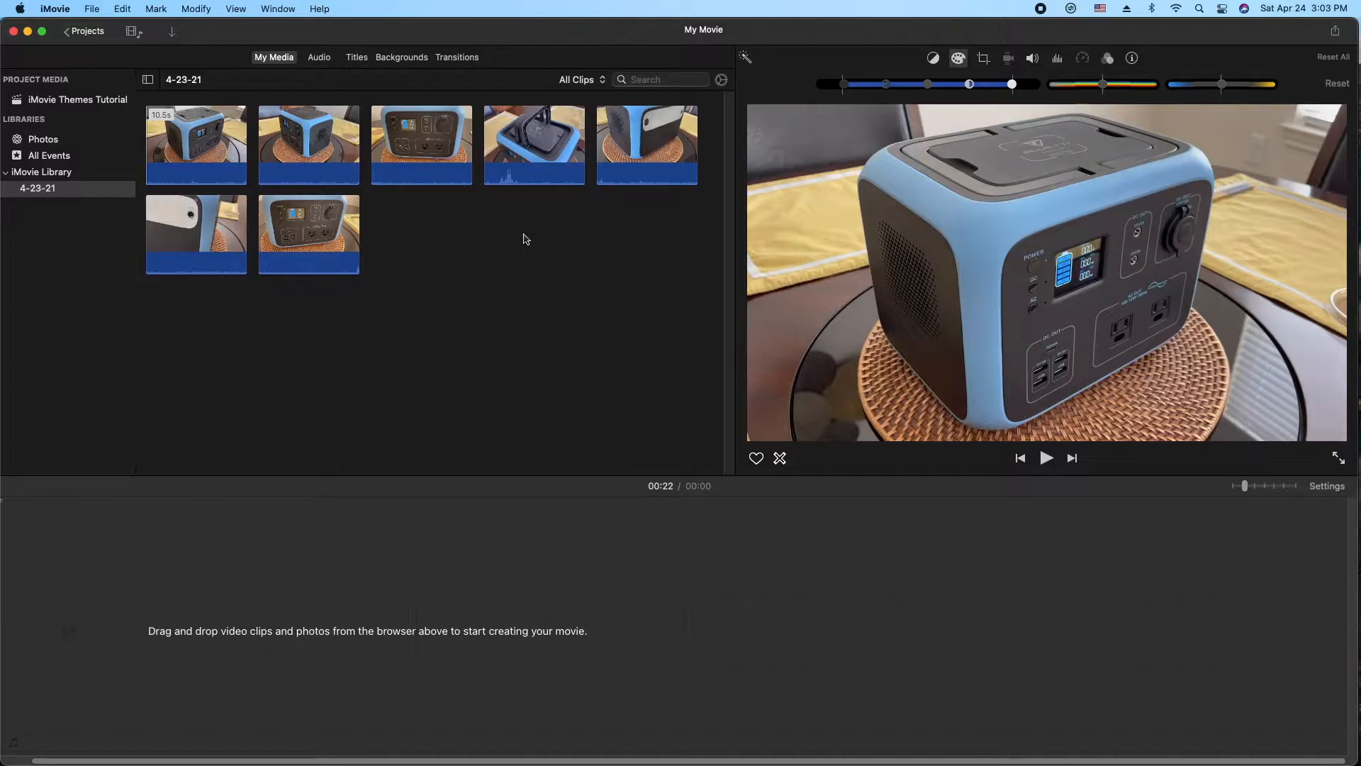
key("c")
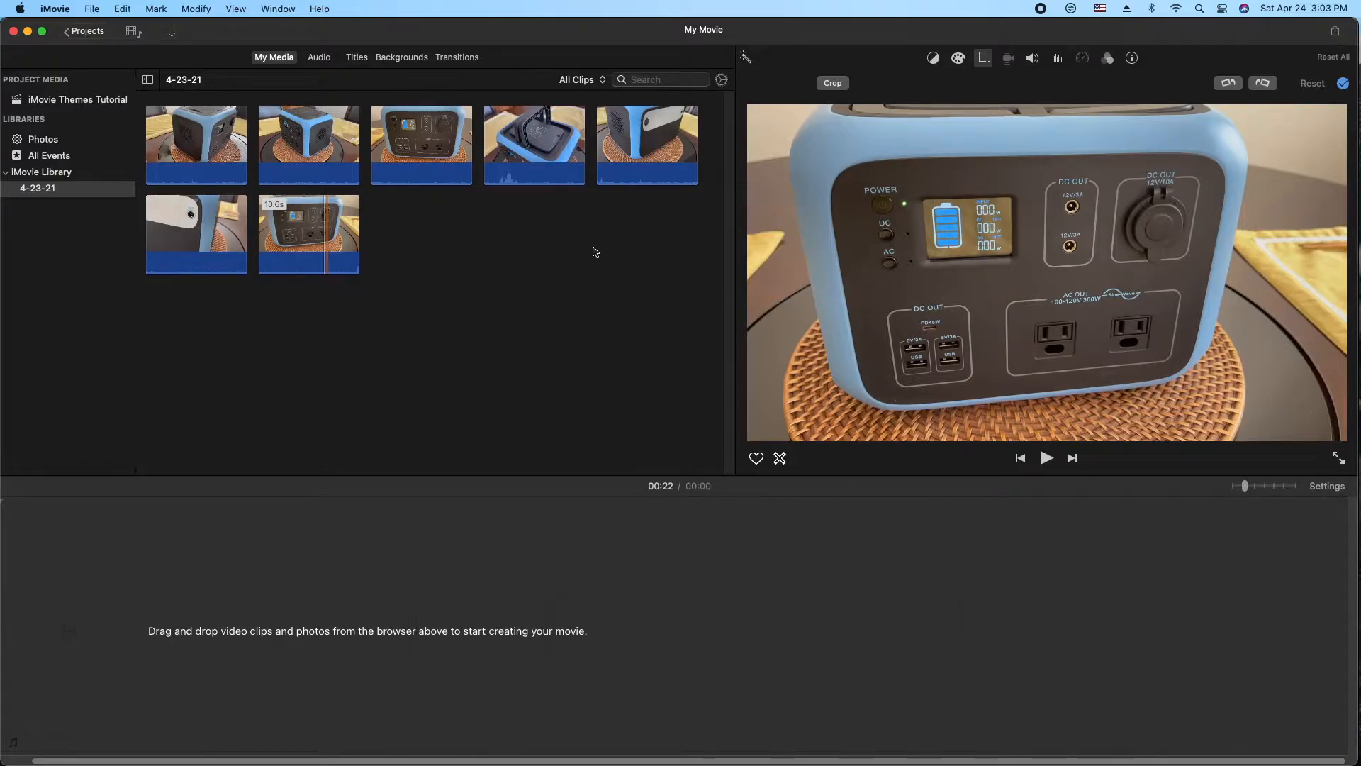
- Browse the available project themes and apply the Filmstrip theme to the movie
left_click(1327, 487)
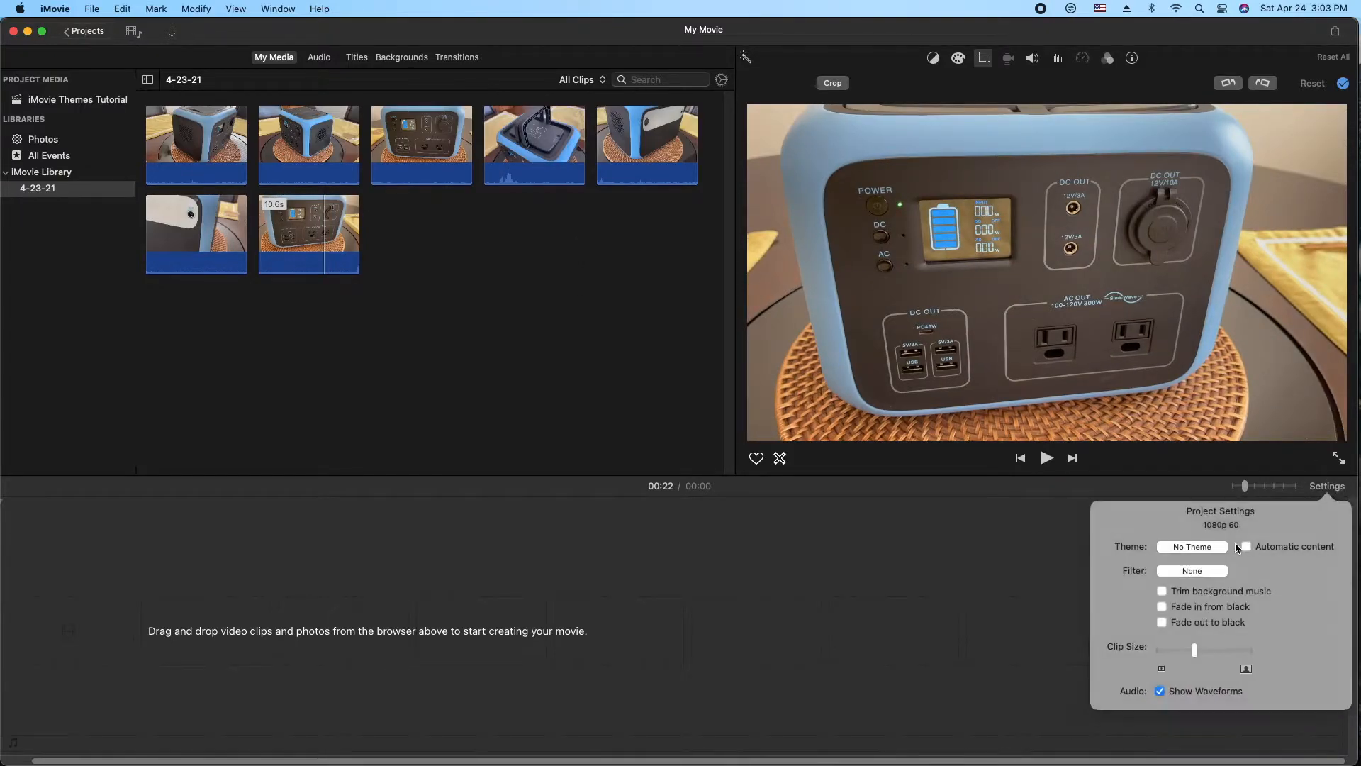
left_click(1182, 550)
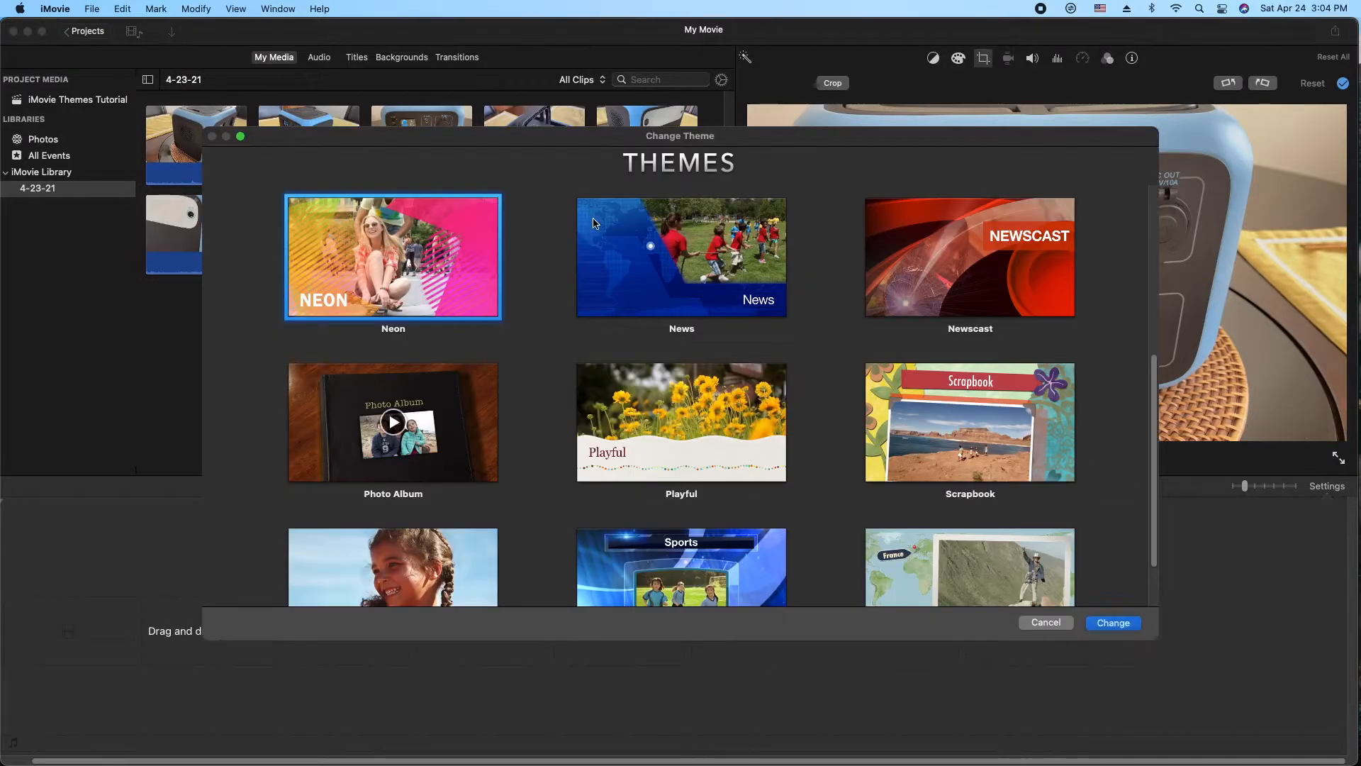
scroll(823, 288, "down", 2)
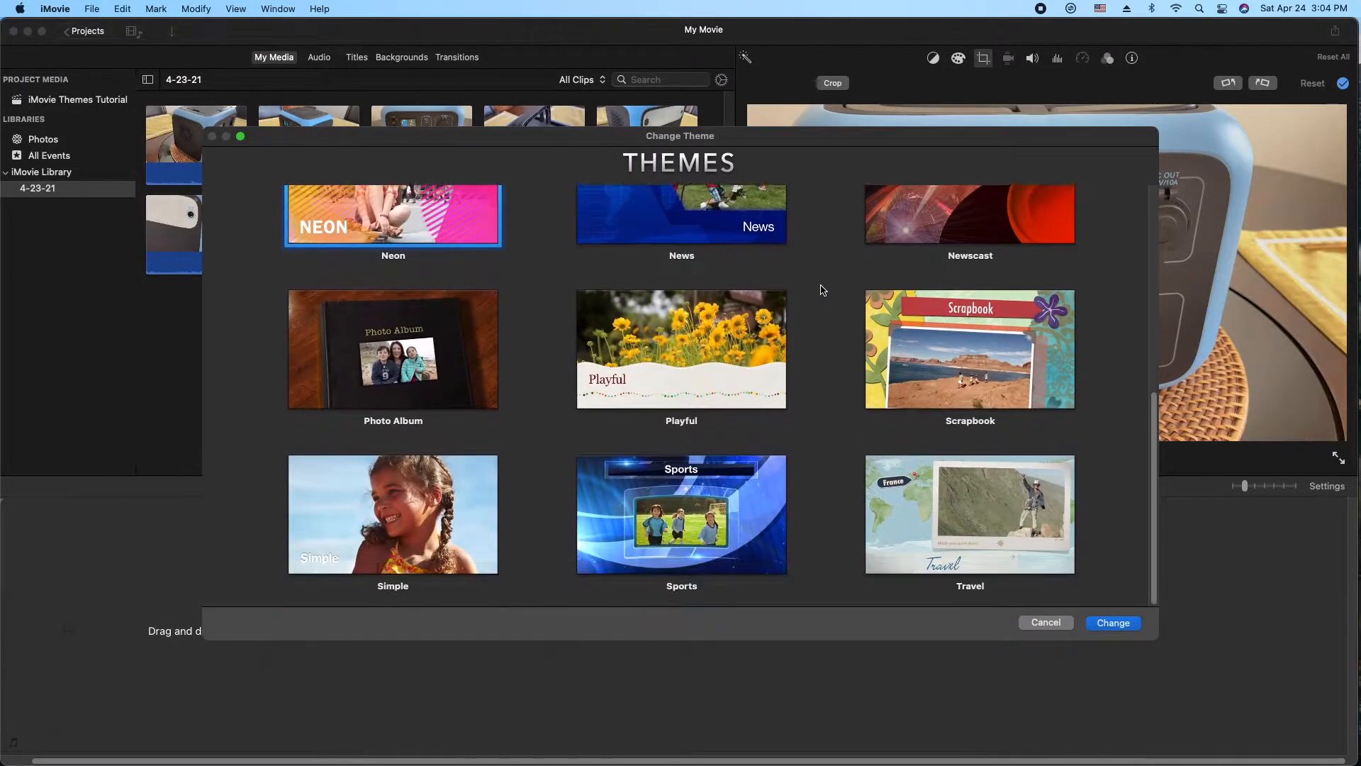
scroll(822, 299, "up", 6)
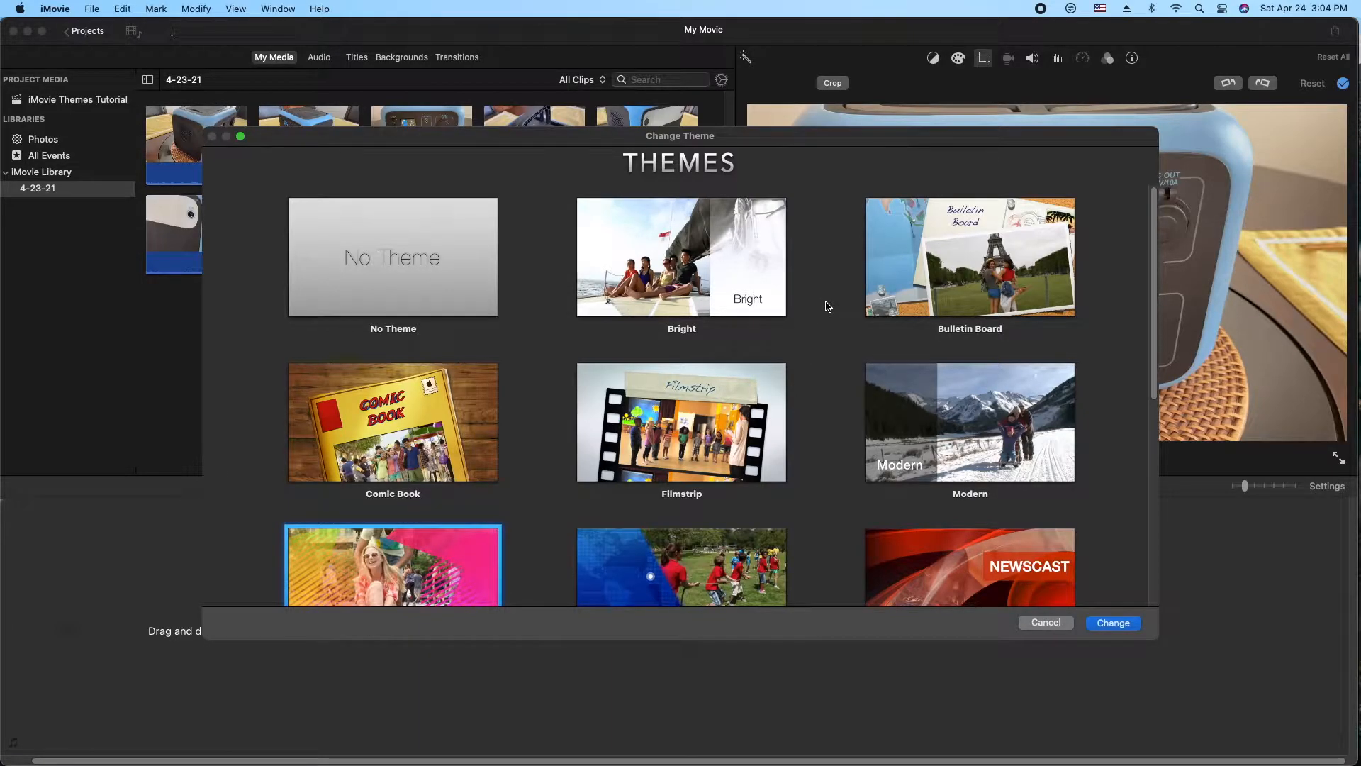
scroll(828, 306, "down", 5)
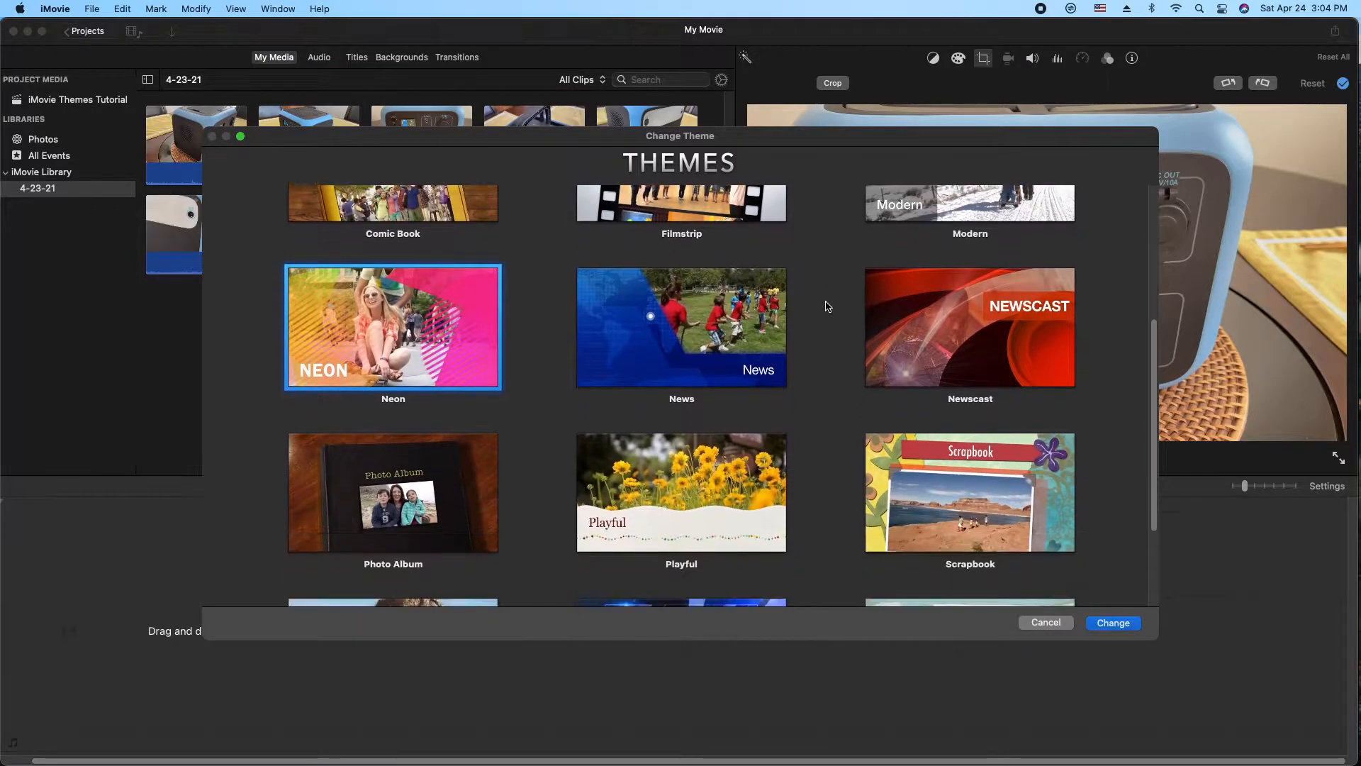
scroll(827, 306, "down", 2)
scroll(827, 306, "up", 4)
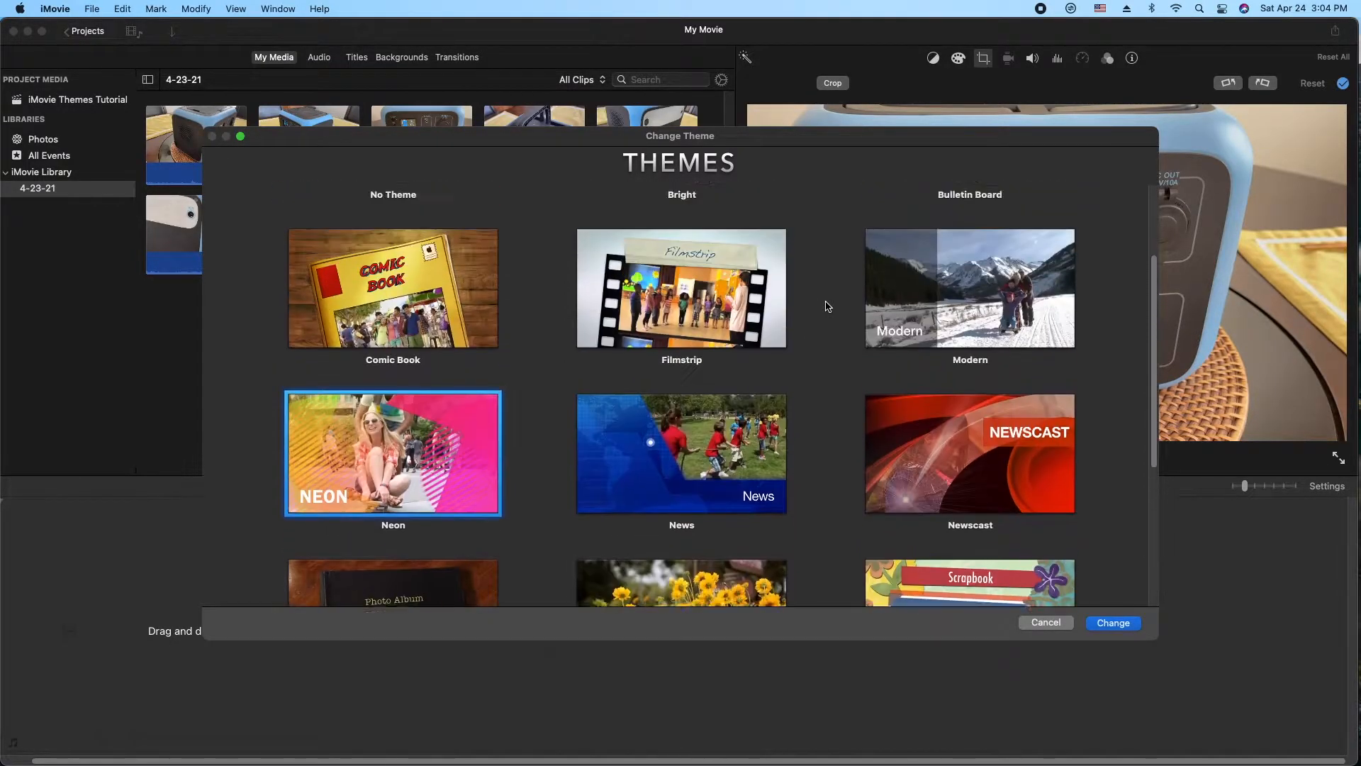
scroll(828, 306, "up", 3)
scroll(827, 306, "down", 4)
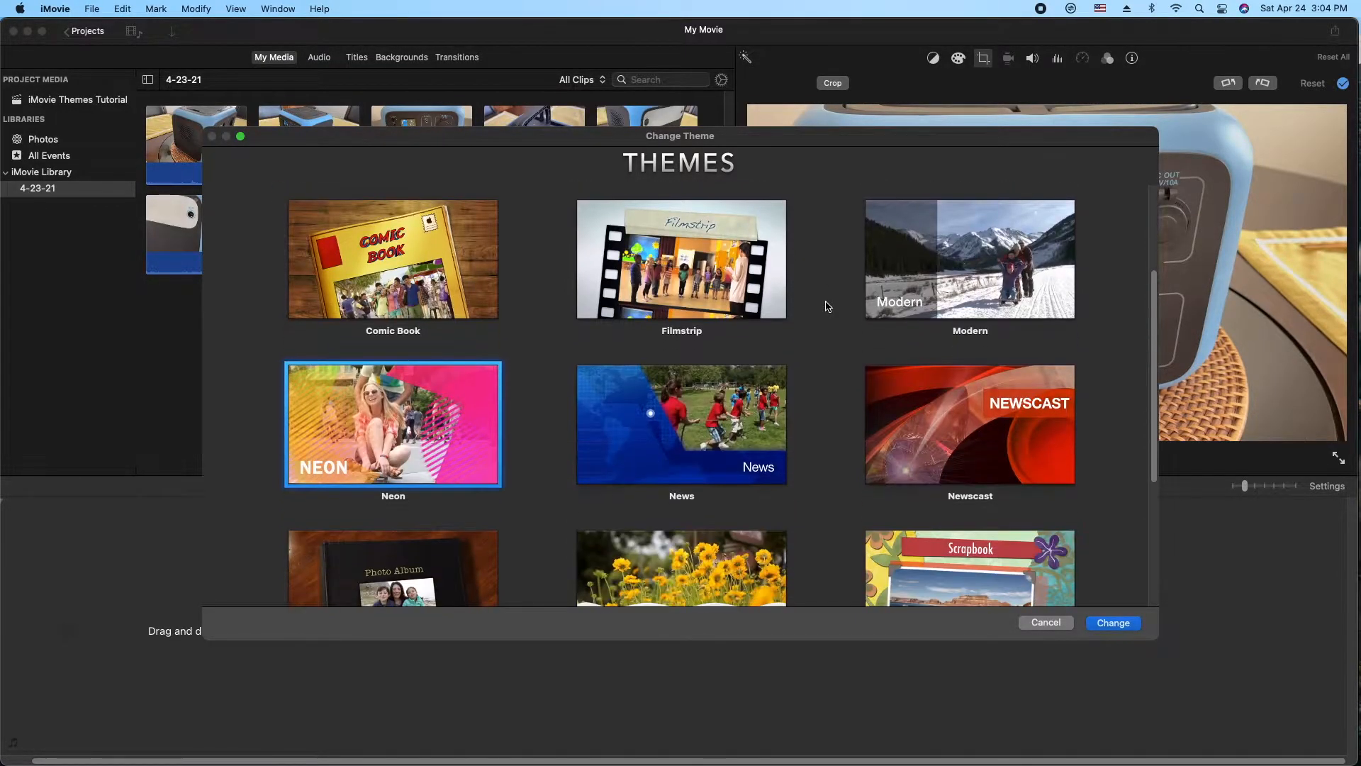
scroll(827, 306, "up", 2)
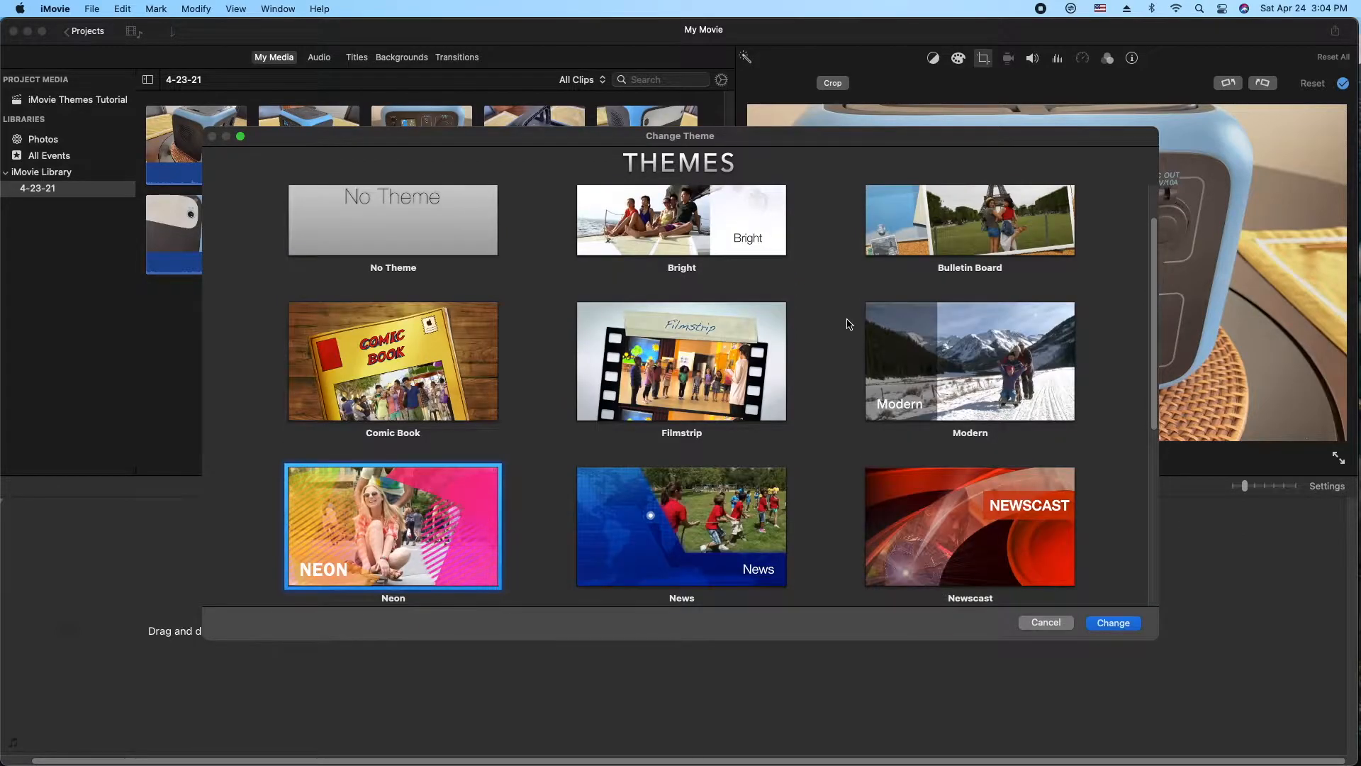
left_click(703, 351)
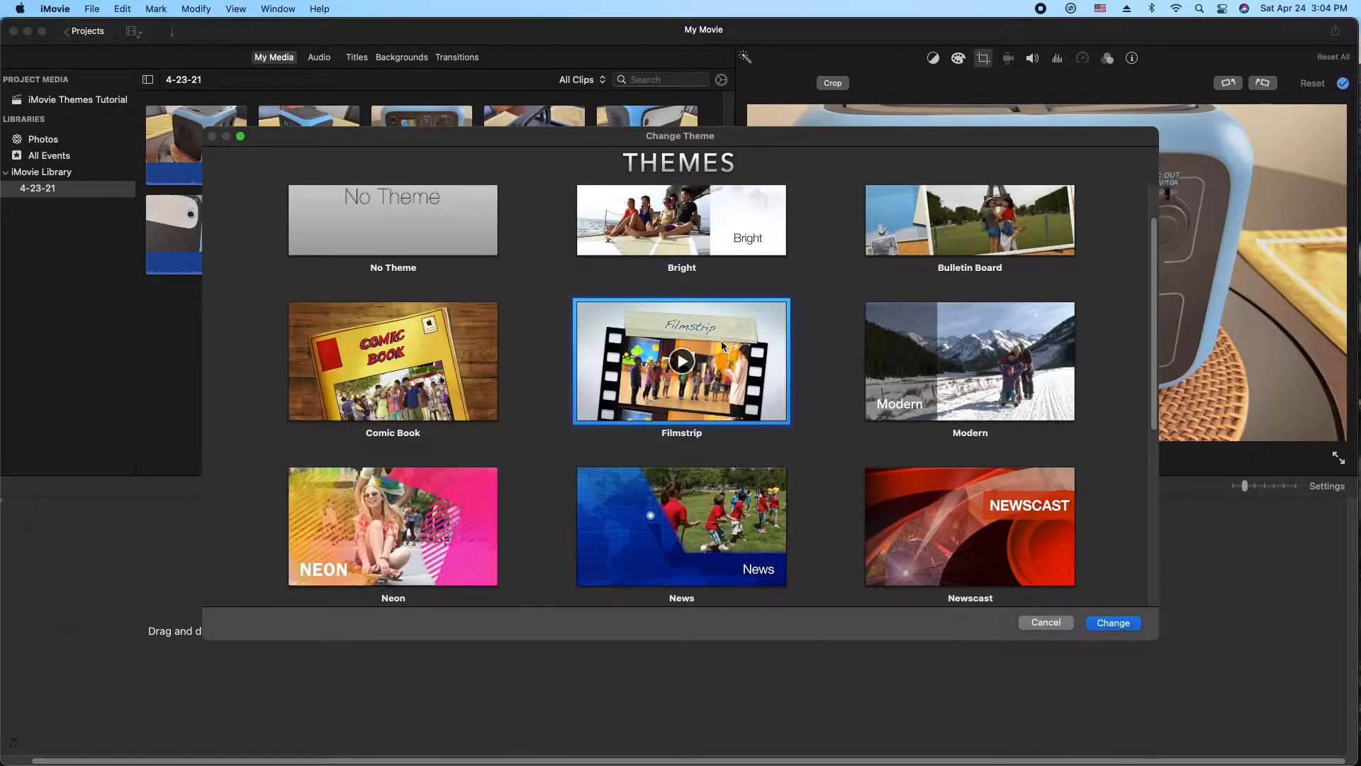
left_click(1112, 623)
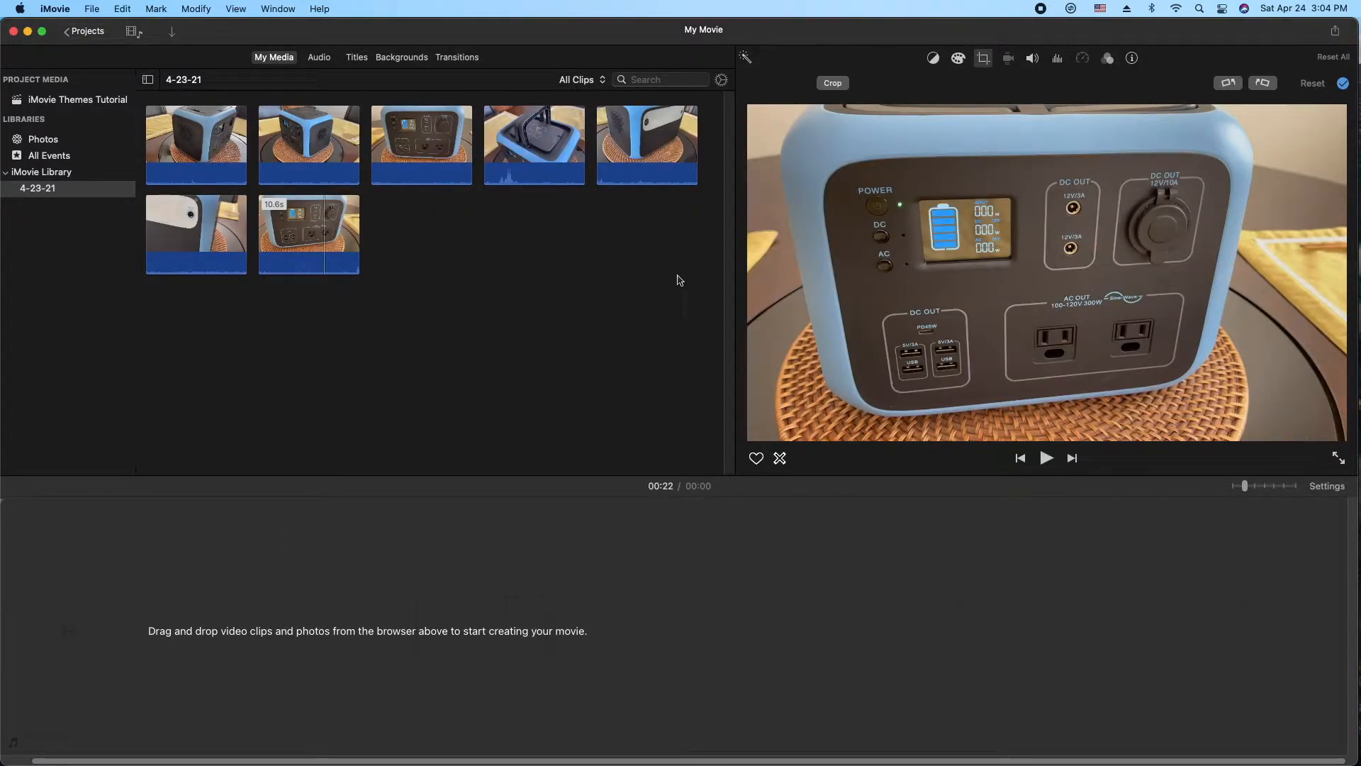
- Add all seven clips of the 4-23-21 event to the empty timeline
left_click_drag(691, 279, 206, 122)
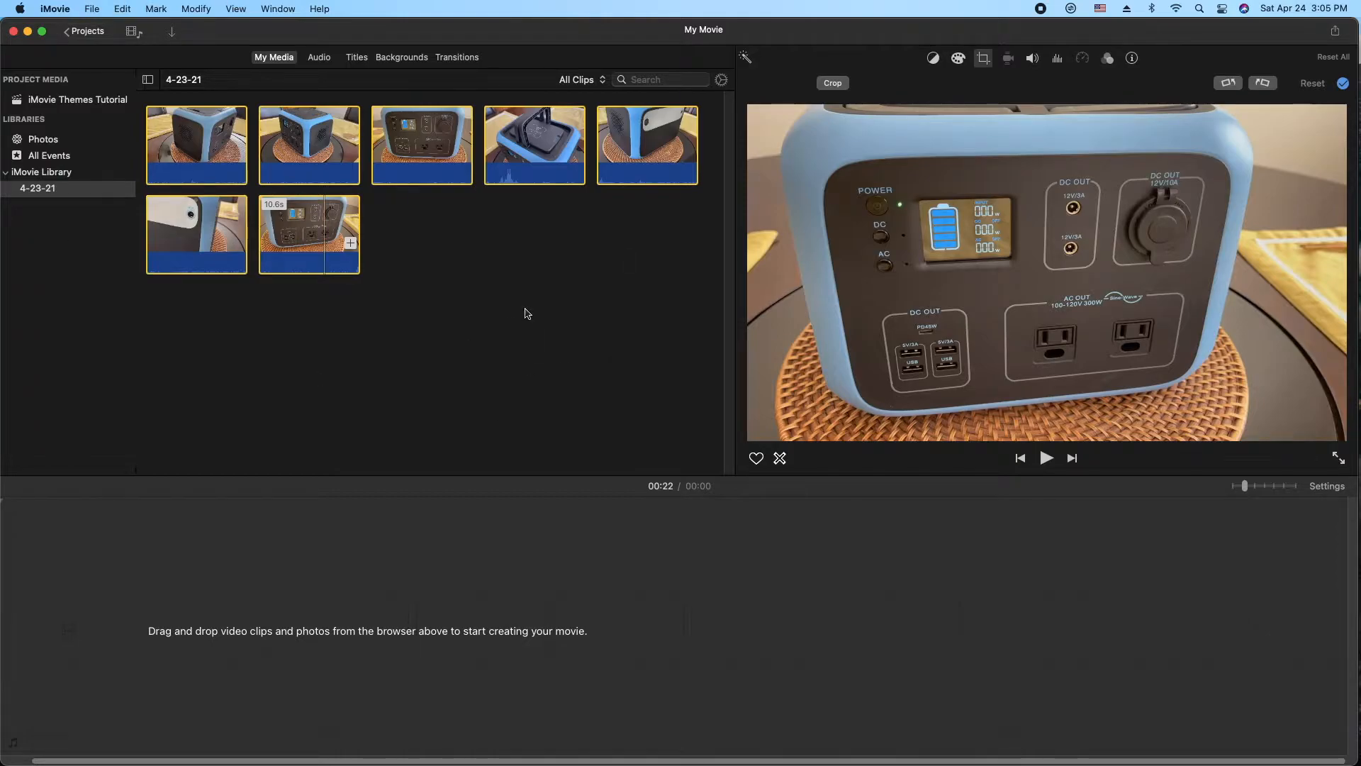
left_click_drag(199, 134, 200, 636)
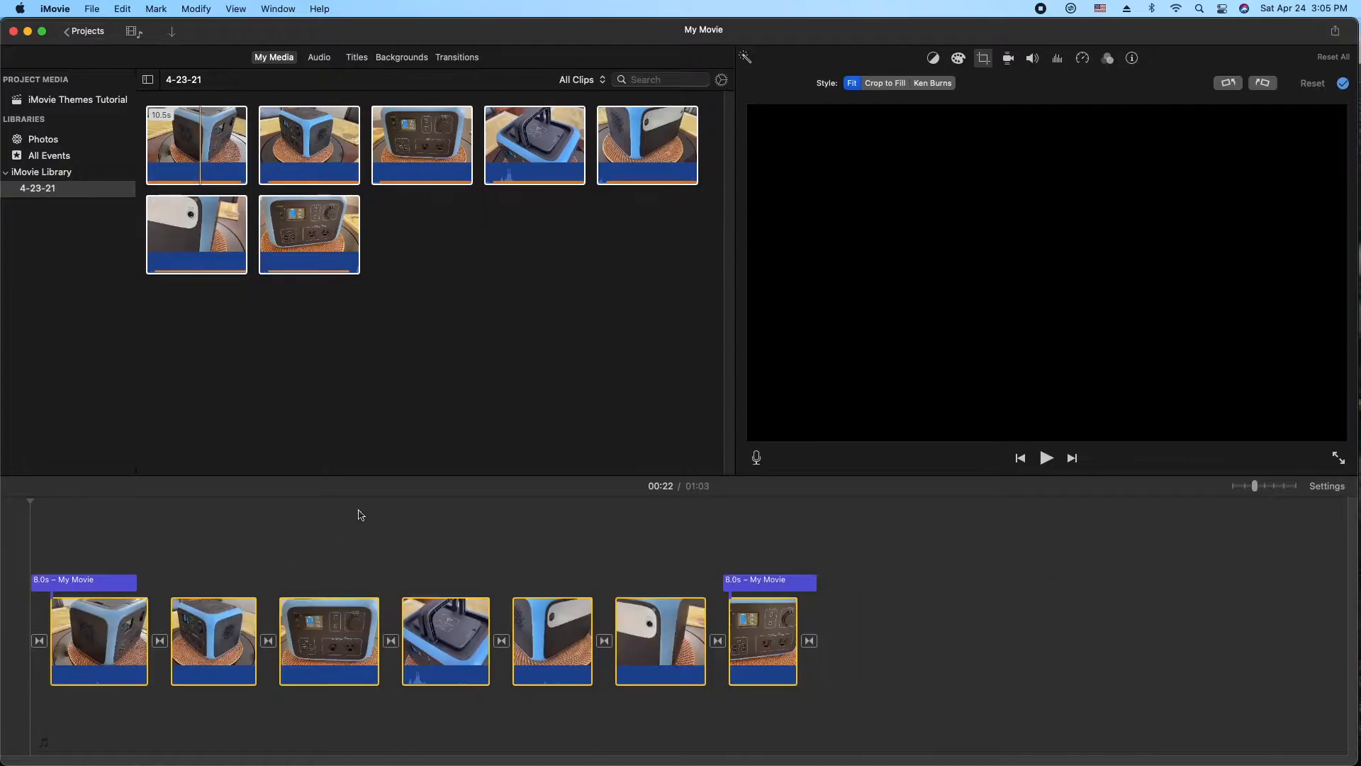
left_click(51, 568)
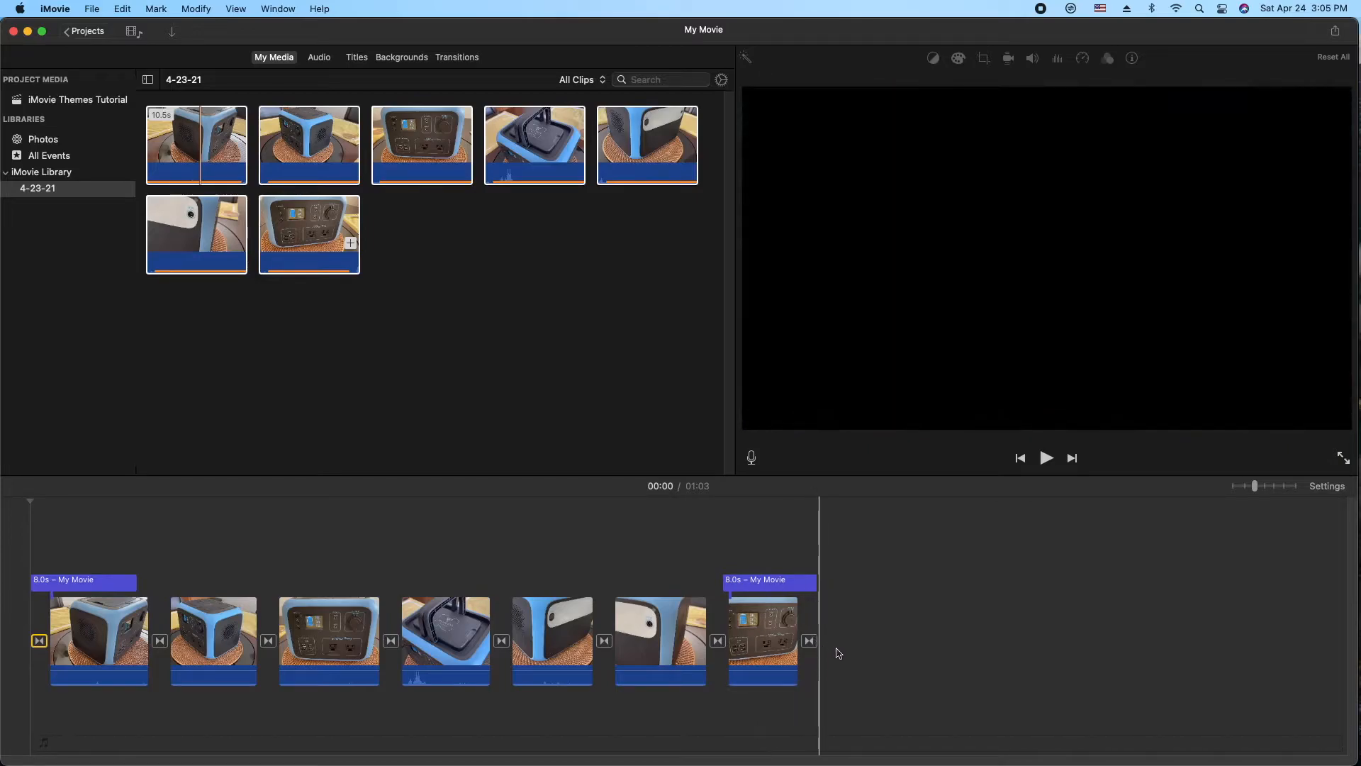
left_click(893, 615)
- Add the News theme music beneath the clips, starting at the first clip, and lower its volume
left_click(312, 57)
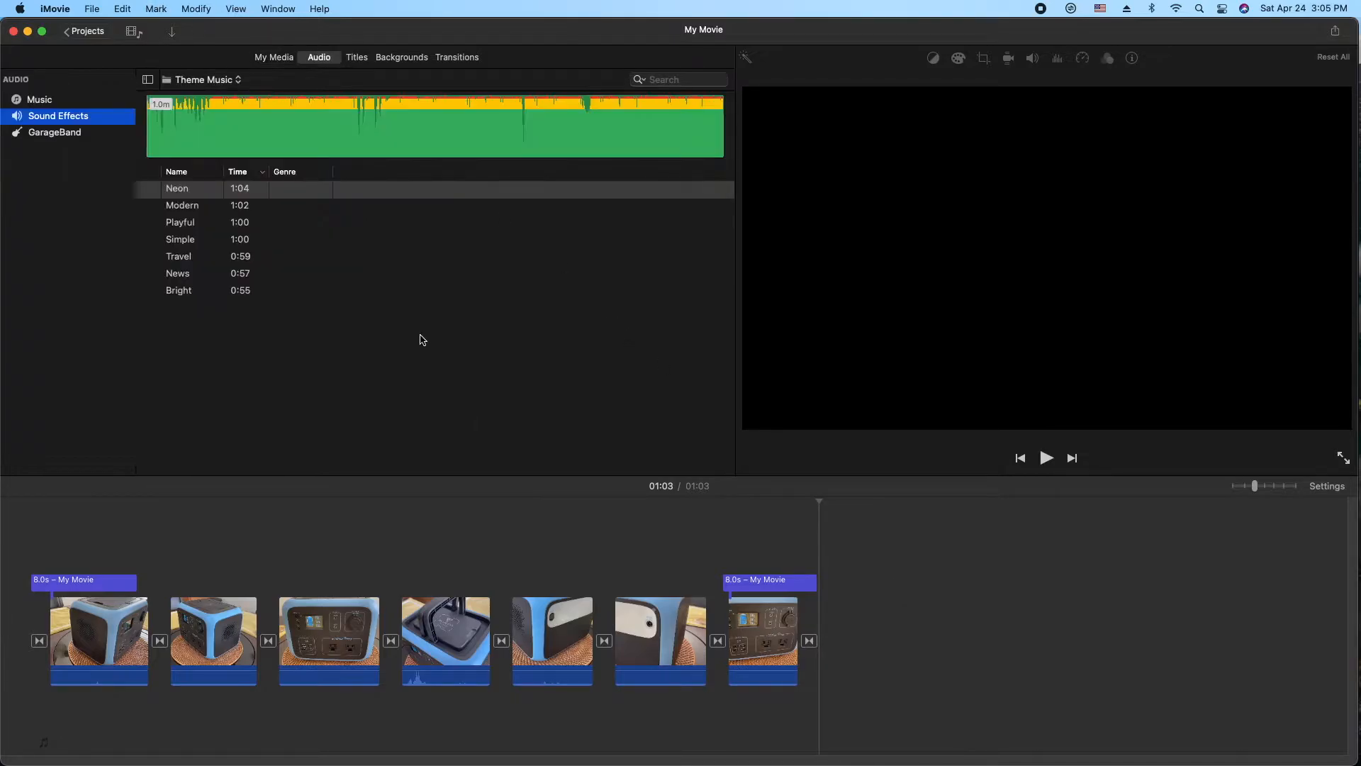
left_click(259, 83)
scroll(248, 134, "up", 5)
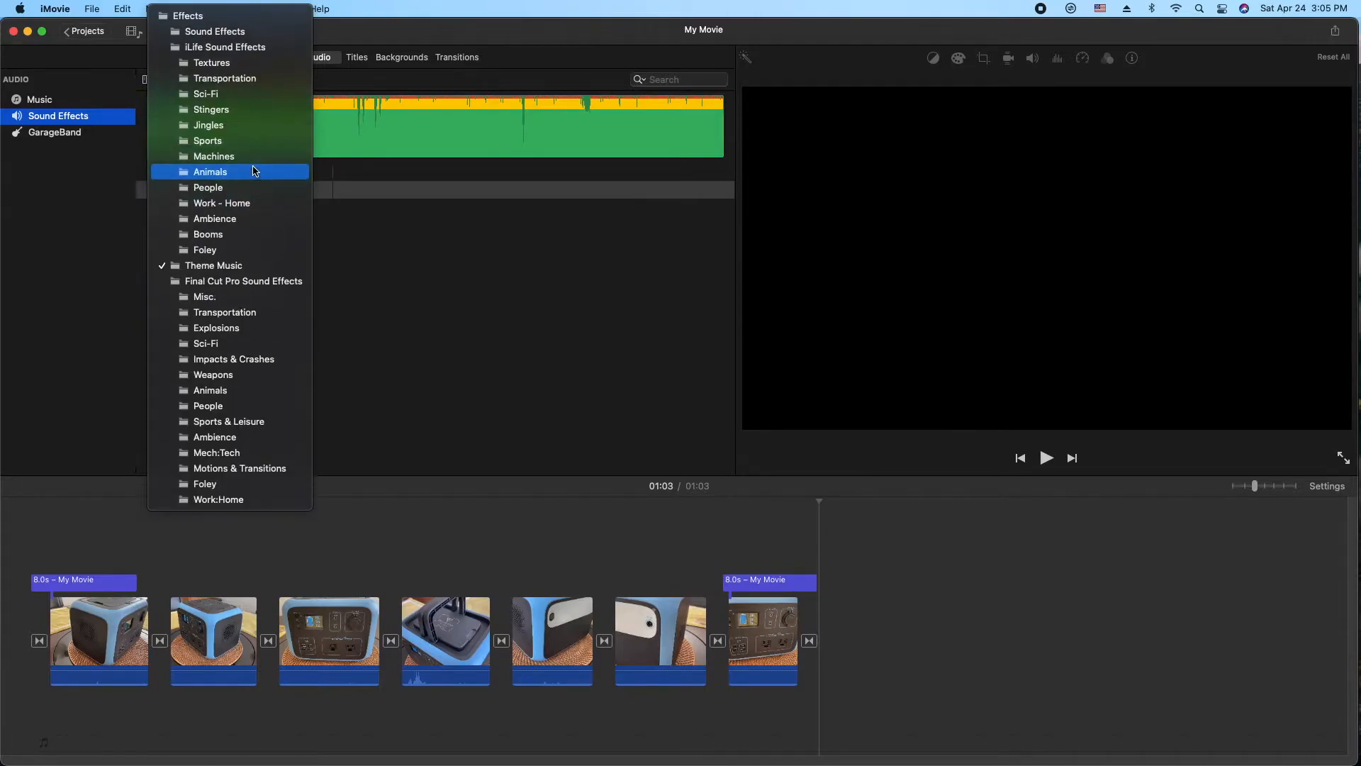
left_click(240, 267)
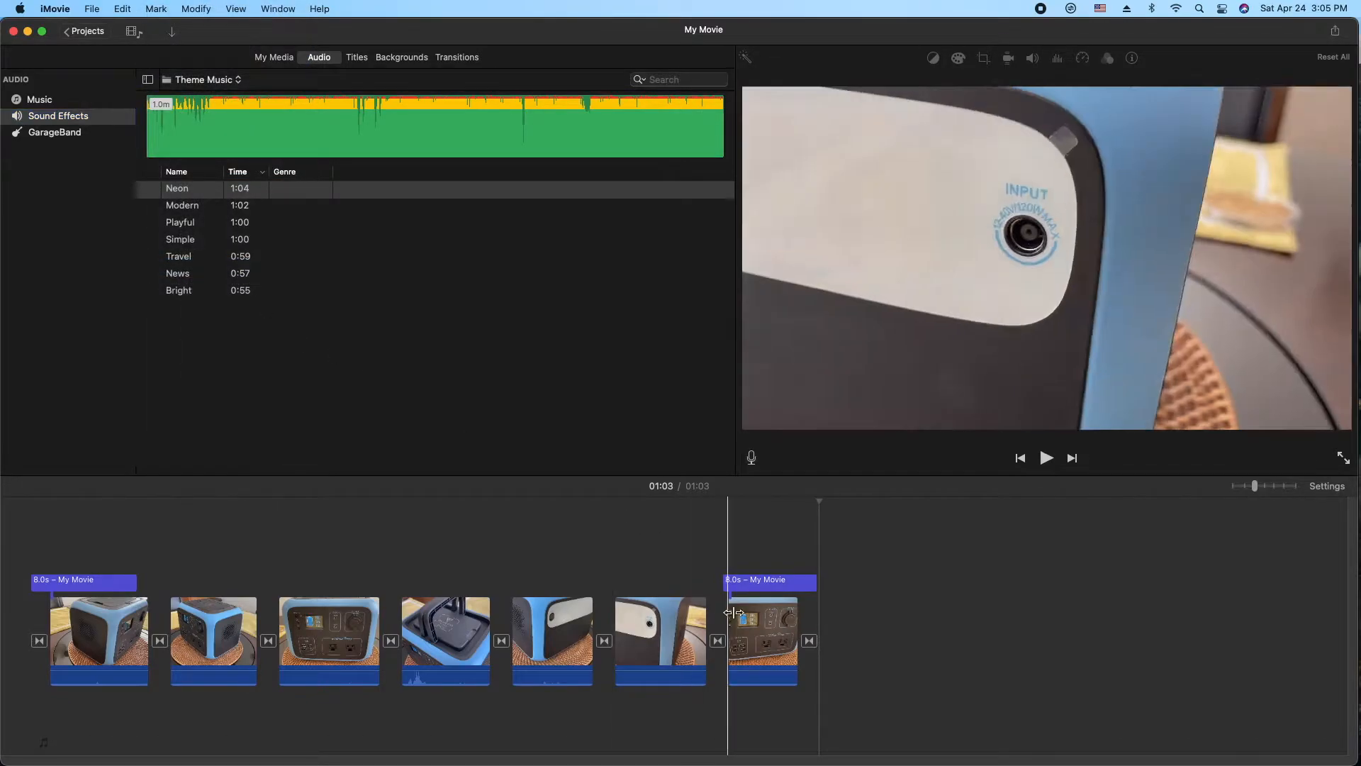
left_click(186, 278)
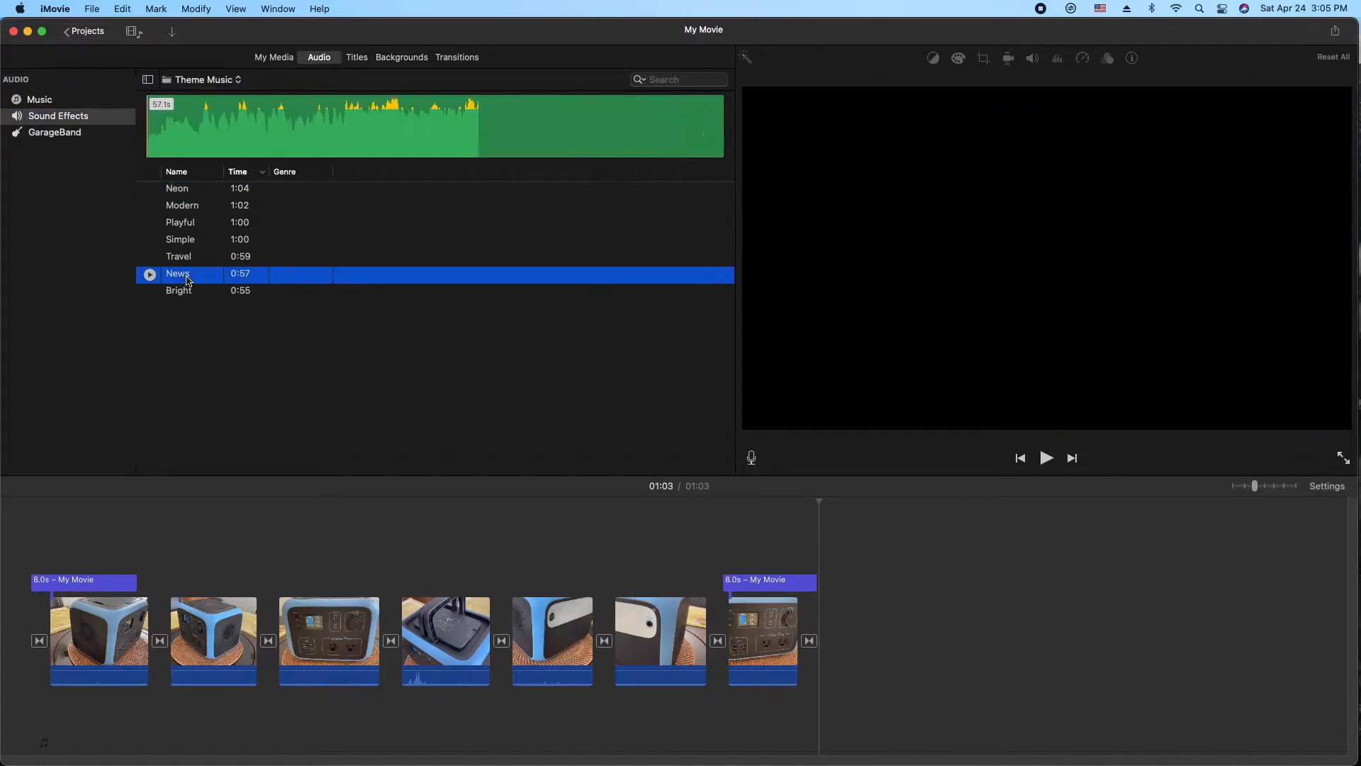
left_click_drag(184, 276, 47, 729)
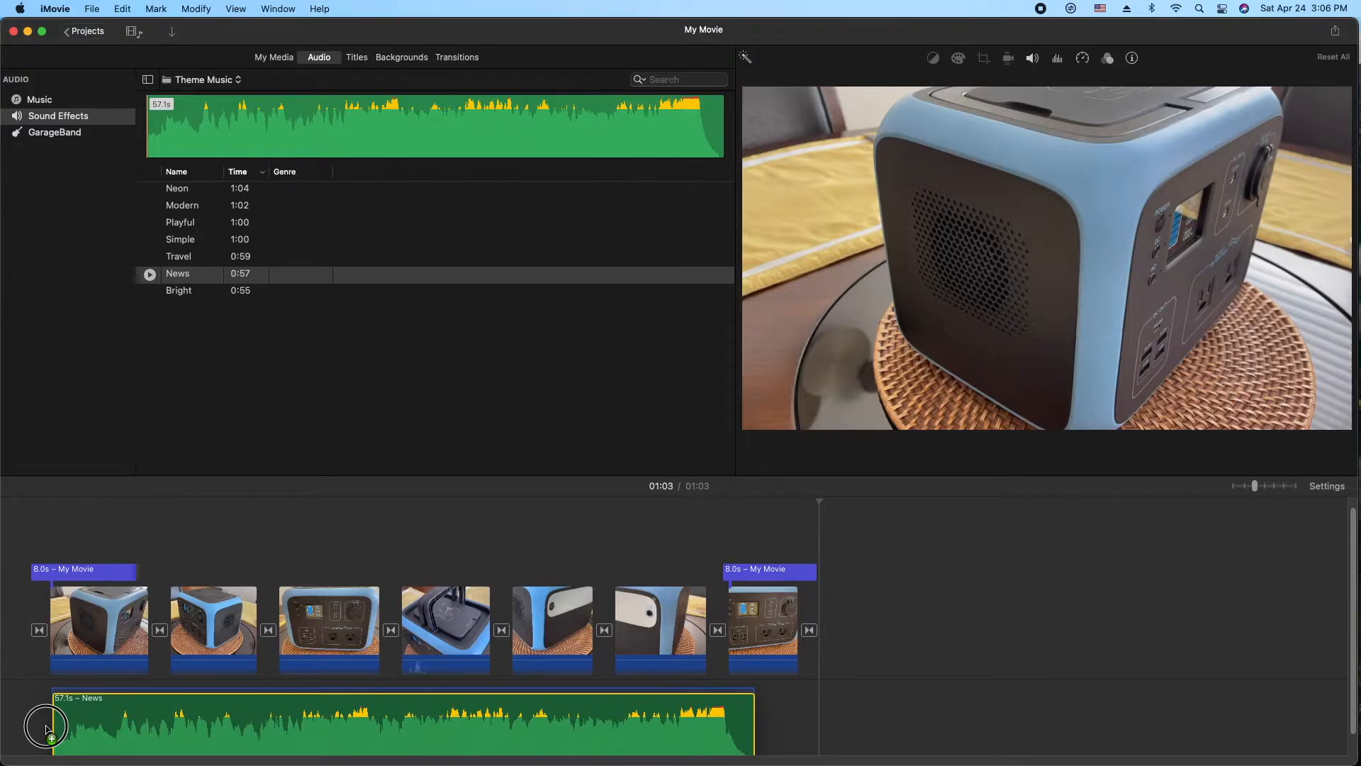
left_click_drag(47, 729, 47, 728)
left_click(920, 566)
left_click_drag(731, 712, 731, 727)
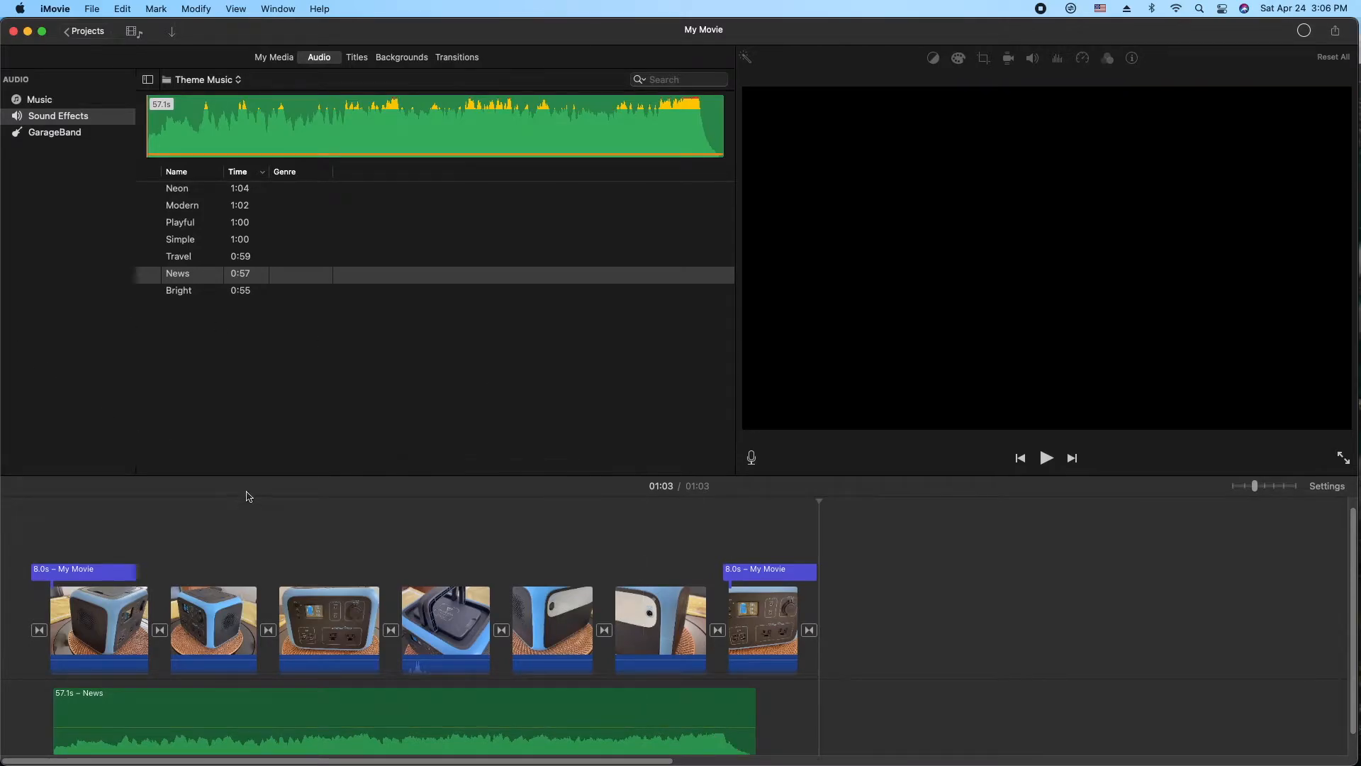
- Return to the project's media, enlarge the timeline area and put the playhead at the movie's start
left_click(283, 59)
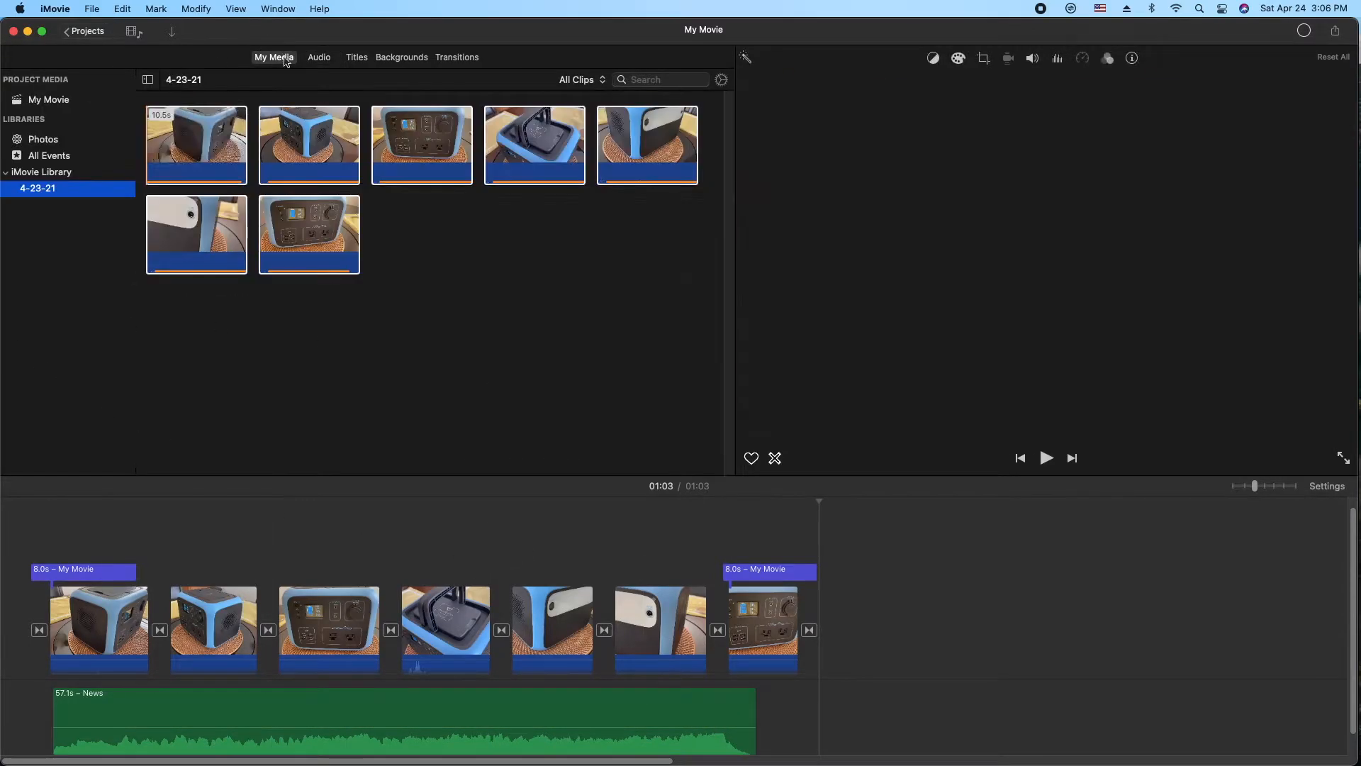
left_click_drag(927, 474, 923, 404)
left_click(27, 675)
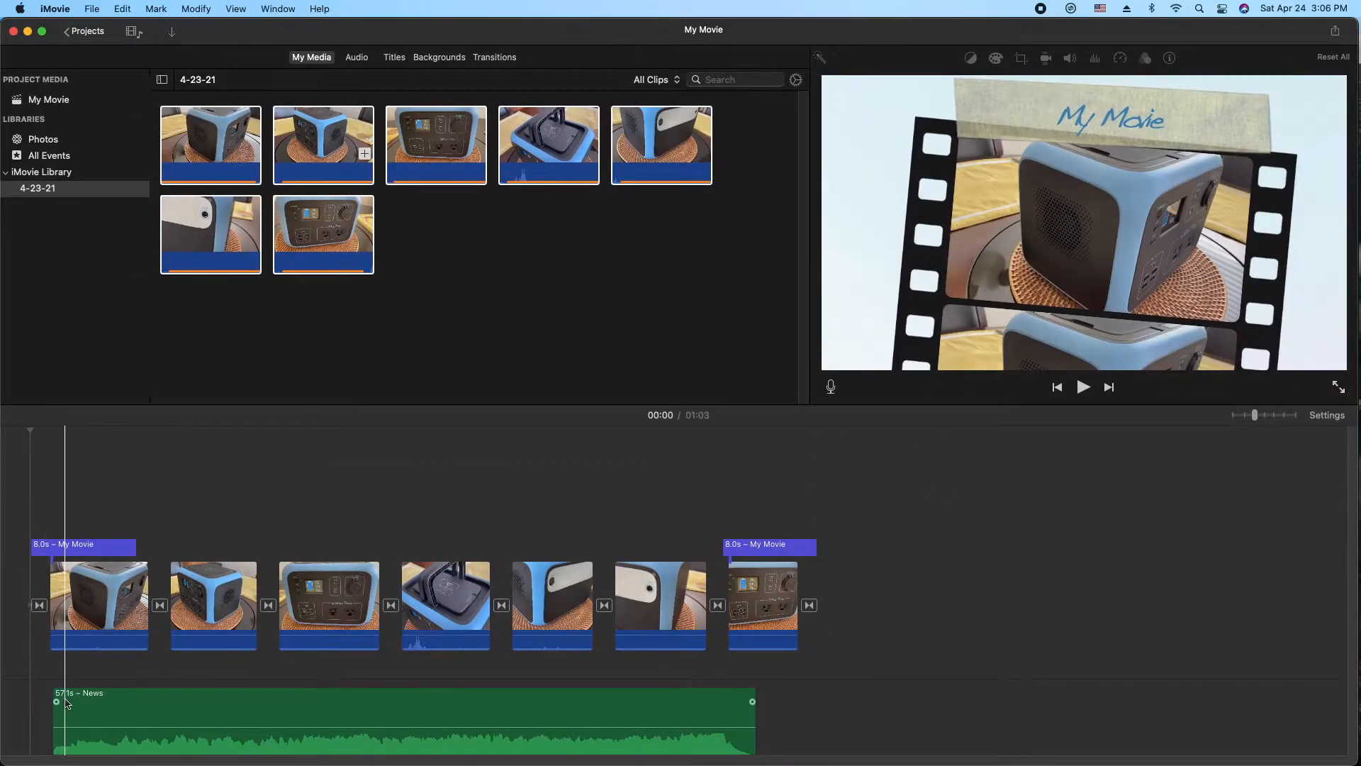
- Shorten the third, fourth and sixth timeline clips by trimming their ends
left_click(336, 593)
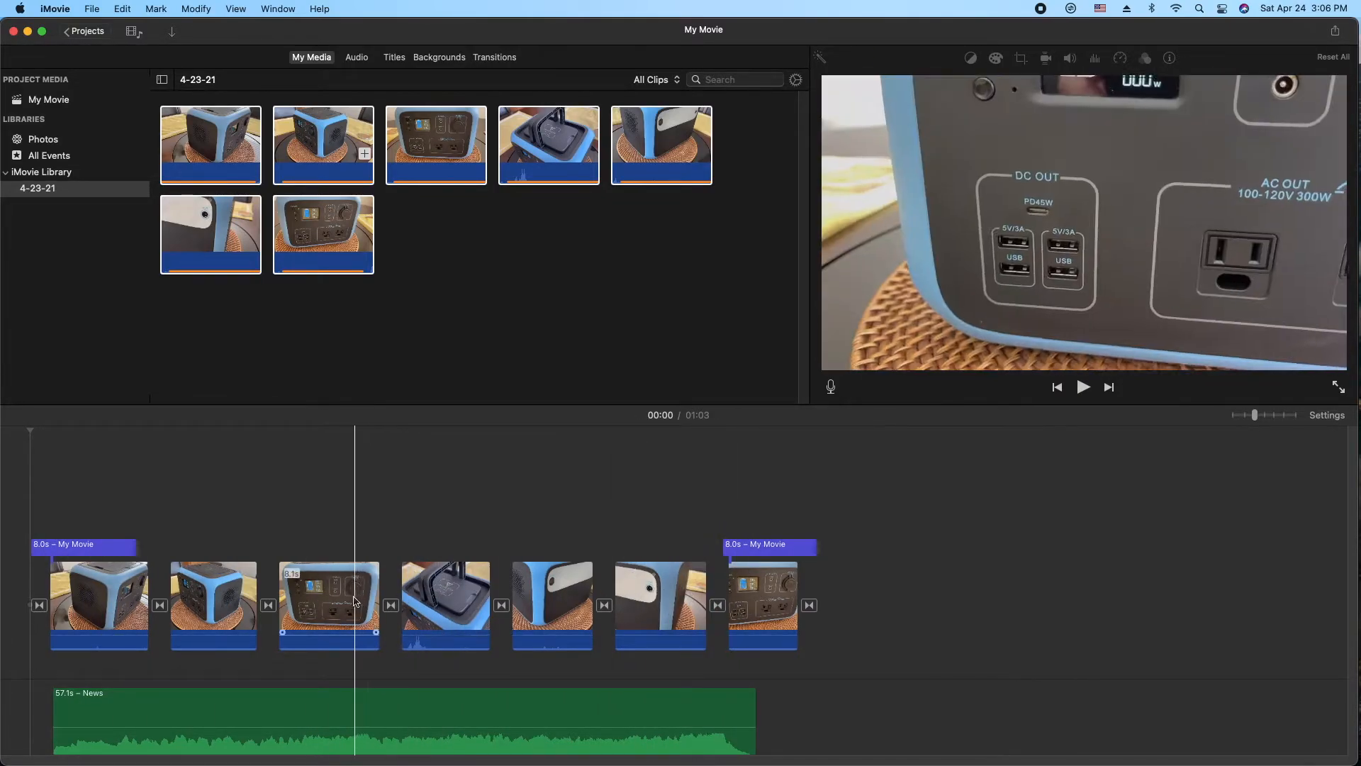
left_click_drag(377, 615, 365, 617)
left_click(461, 614)
left_click_drag(476, 614, 410, 614)
left_click_drag(683, 614, 678, 614)
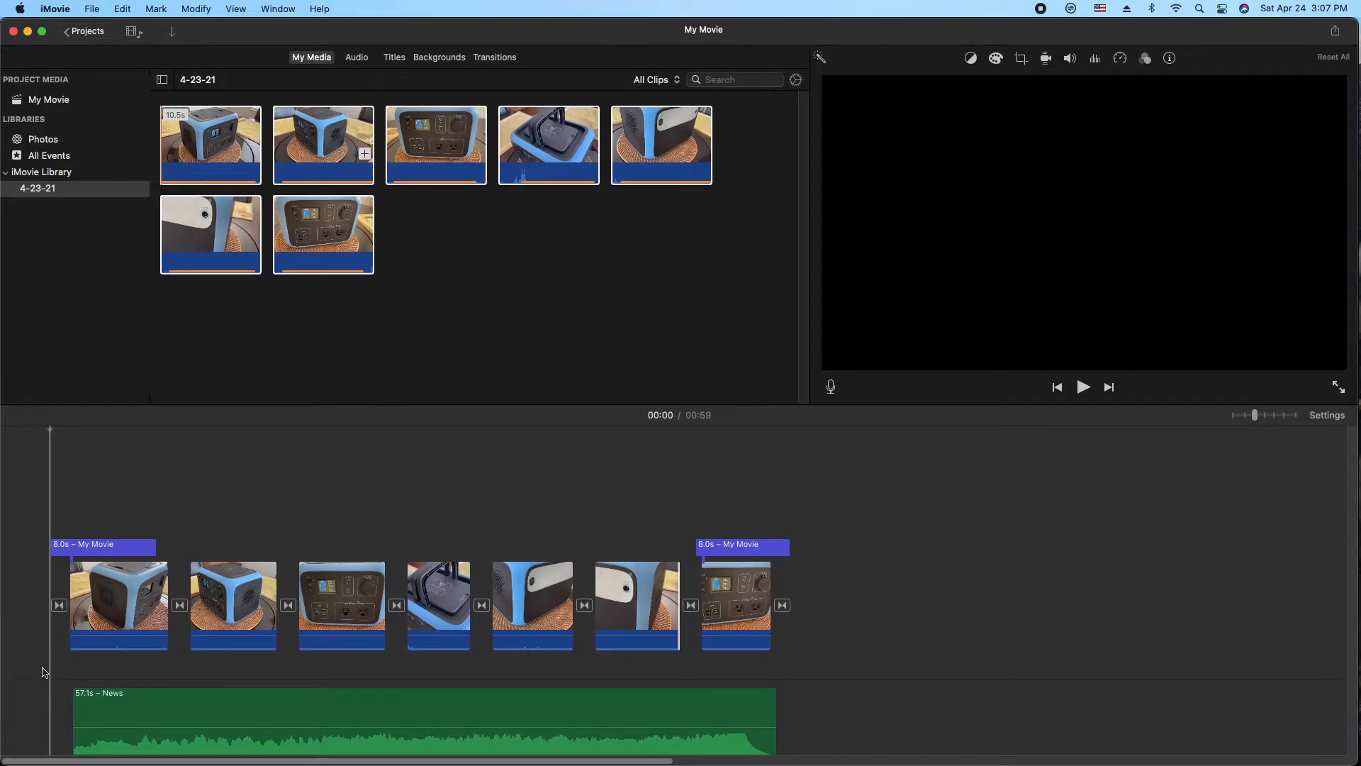
- Change the text of the opening title to "My New Toy"
left_click(117, 547)
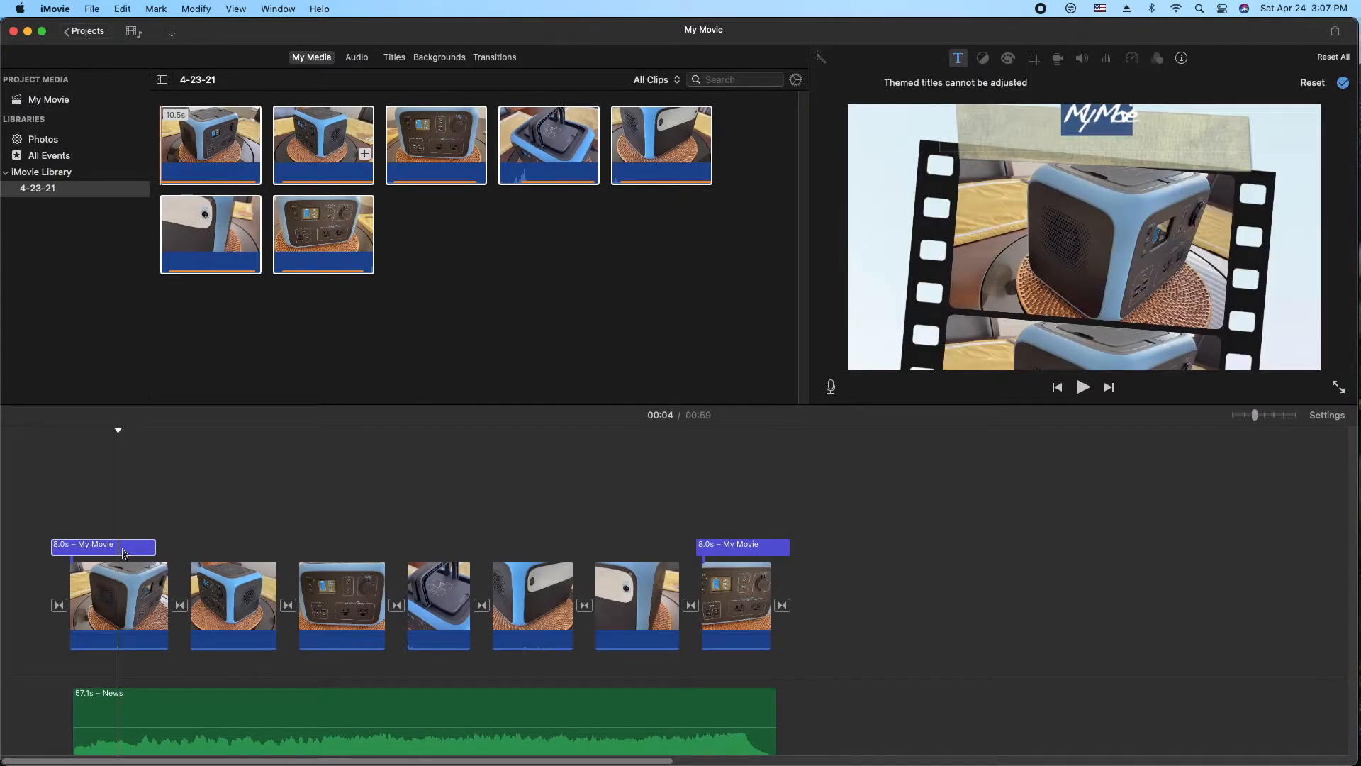
left_click(130, 548)
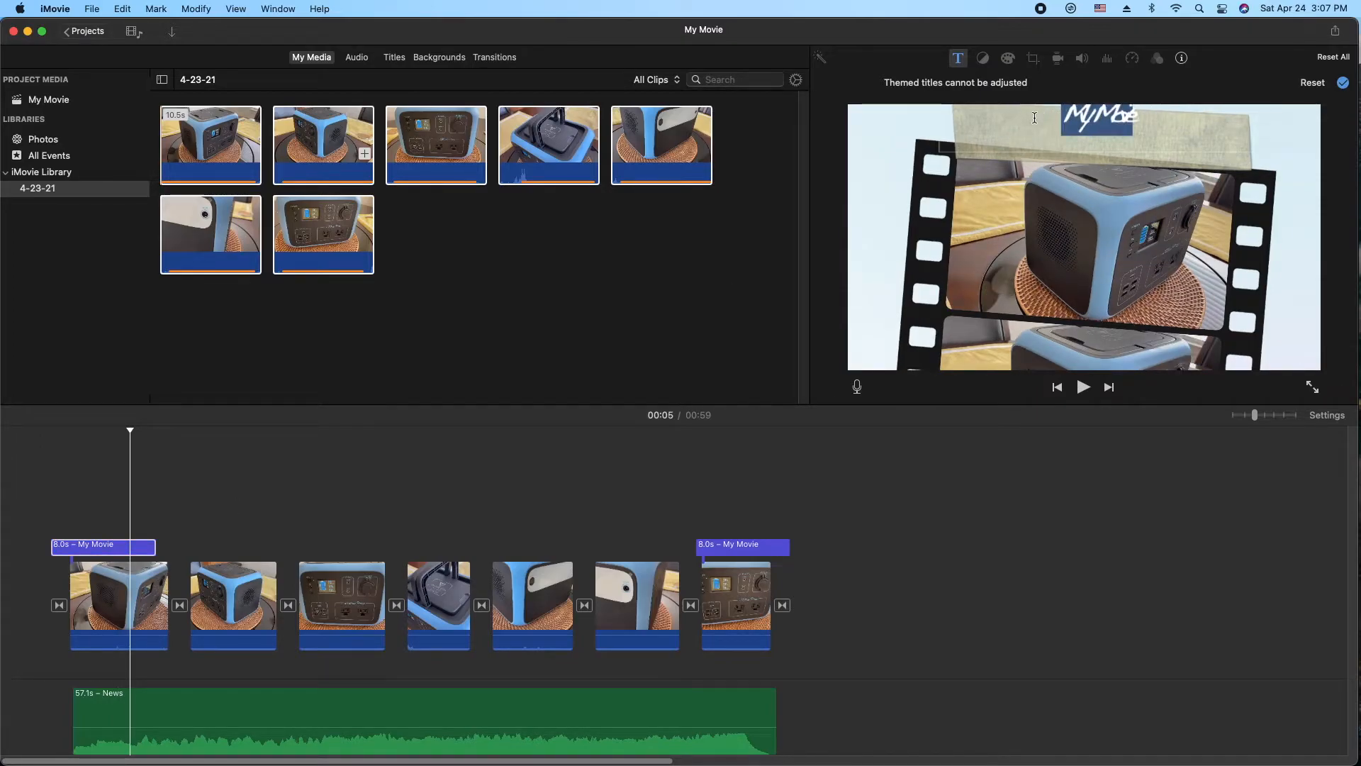
type("New Toy")
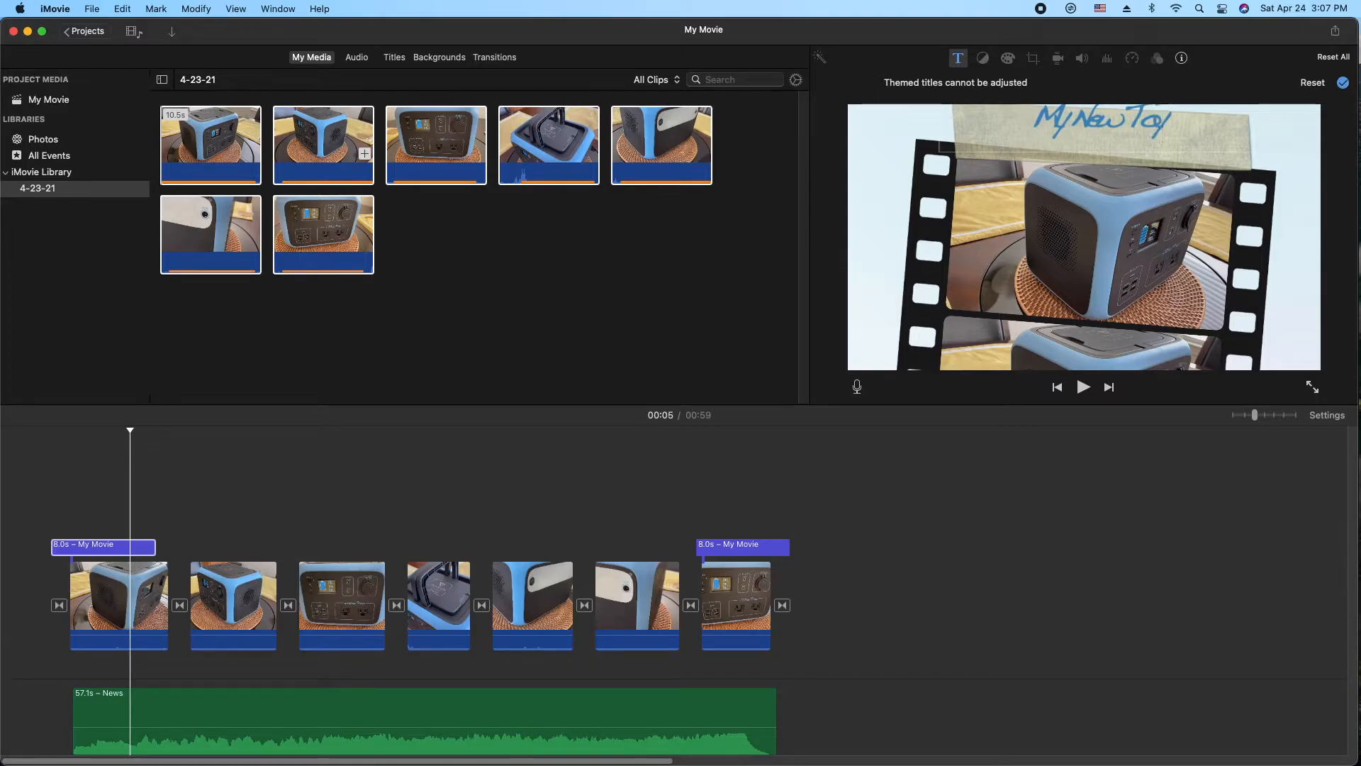
- Change the text of the closing title over the last clip to "Thanks For Watching!!"
left_click(744, 550)
type("Tha")
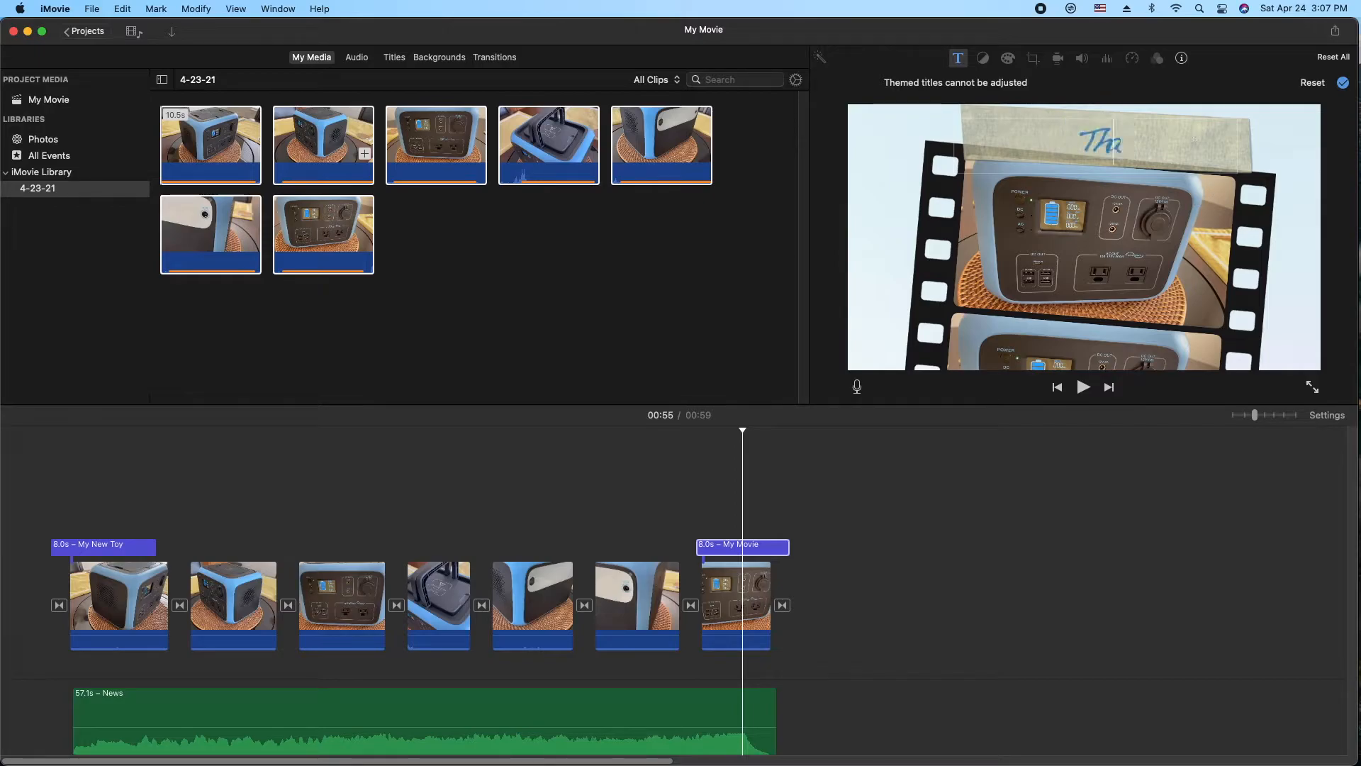
type("nks F")
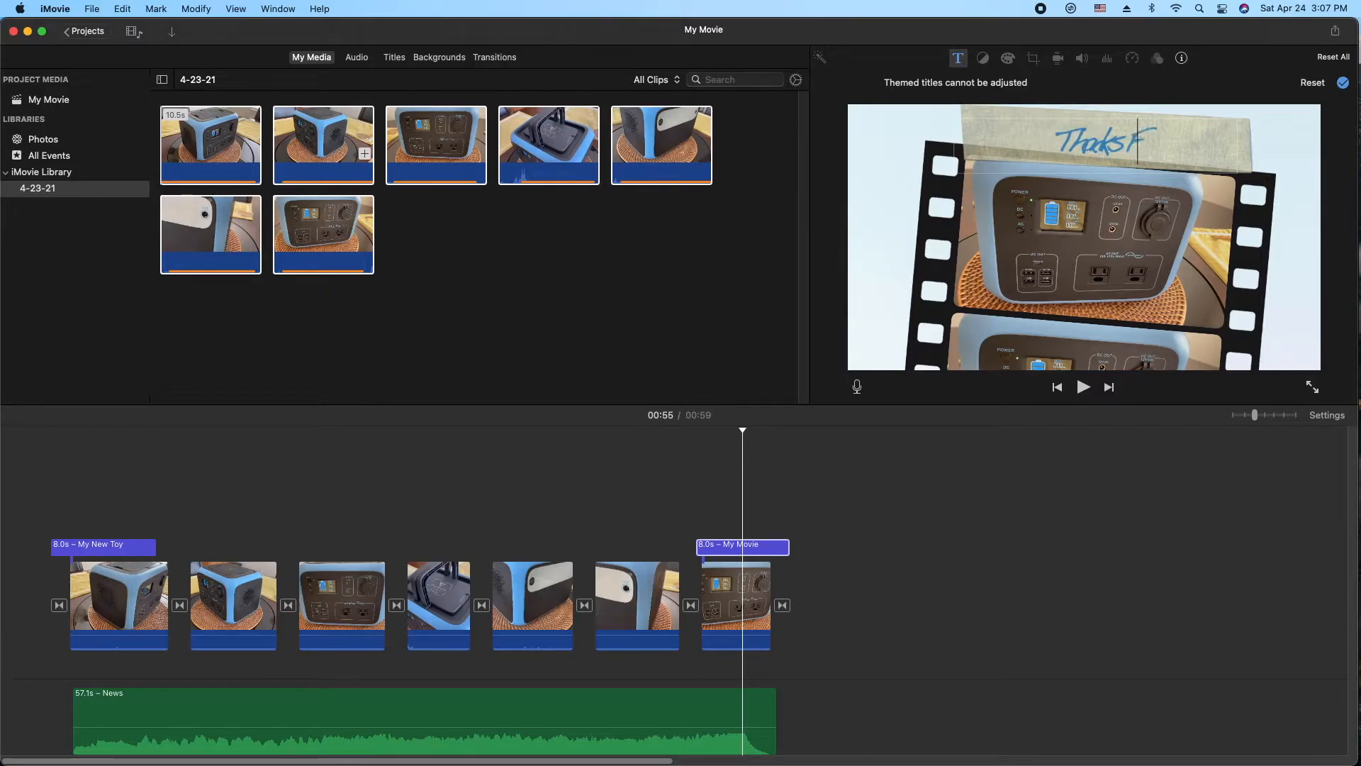
type("or Watching")
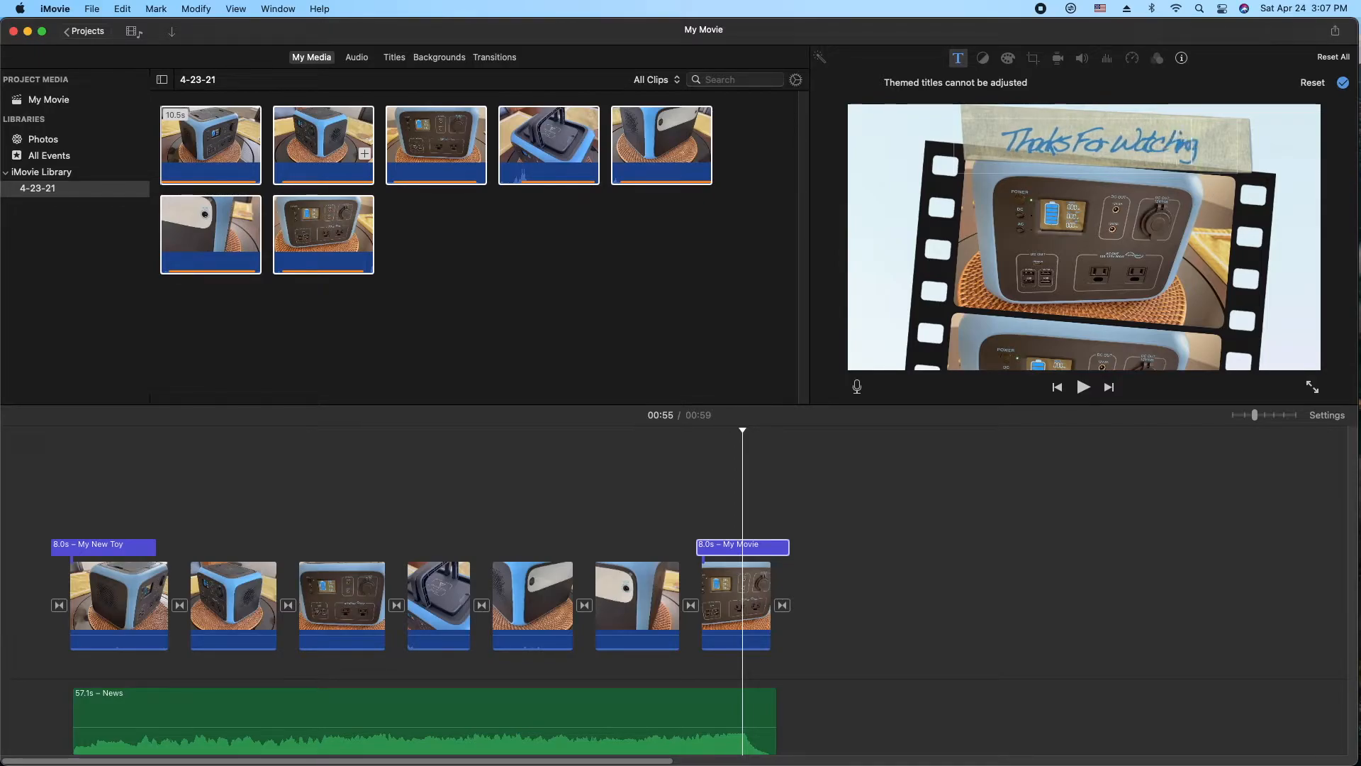
type("!!")
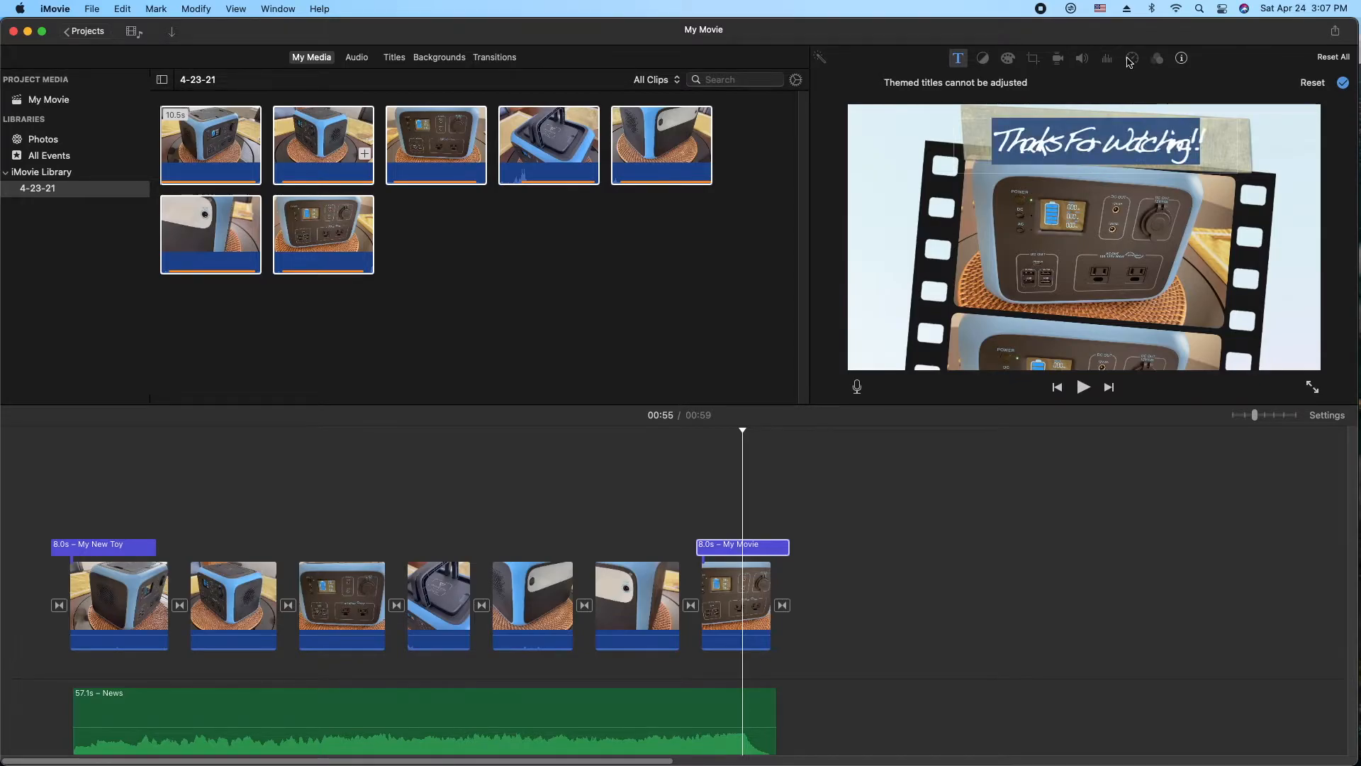
- Play the movie from its beginning to preview the theme, titles and music
left_click(38, 487)
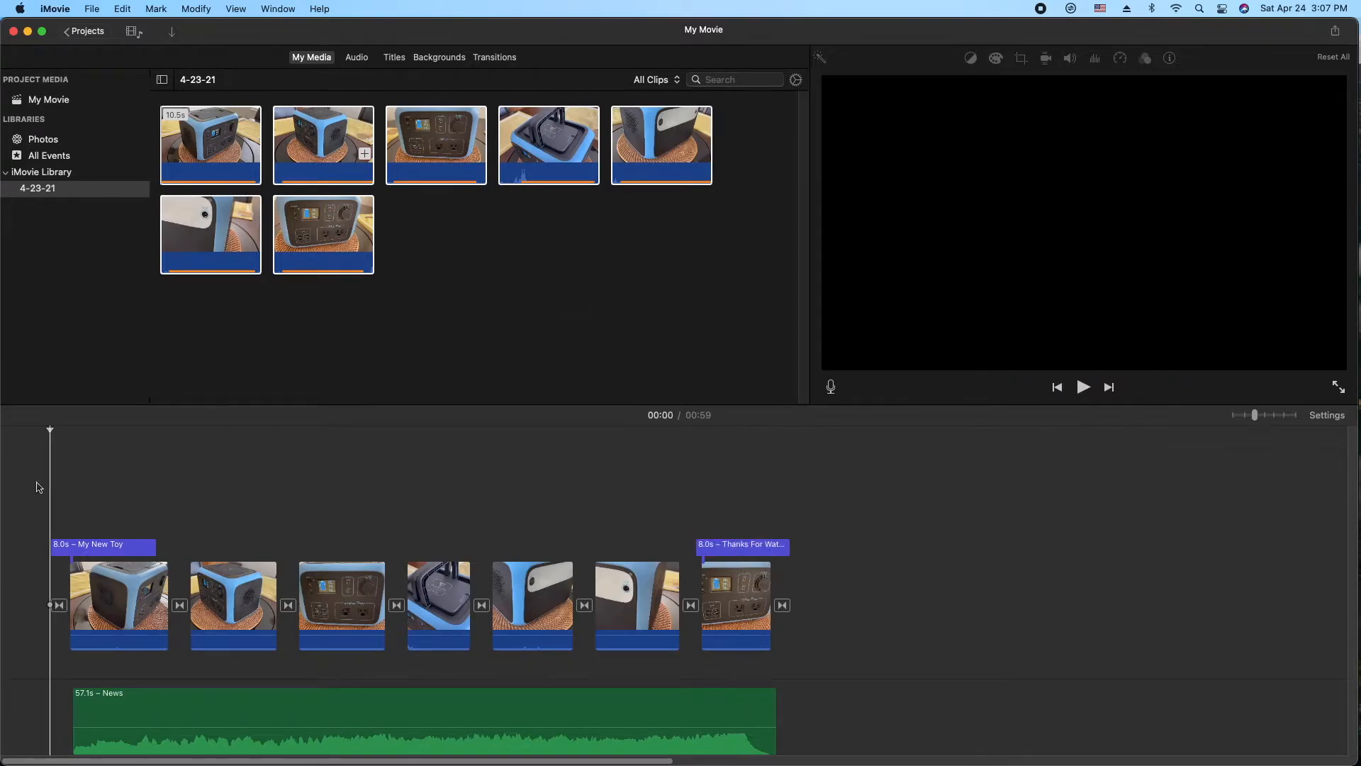
key("space")
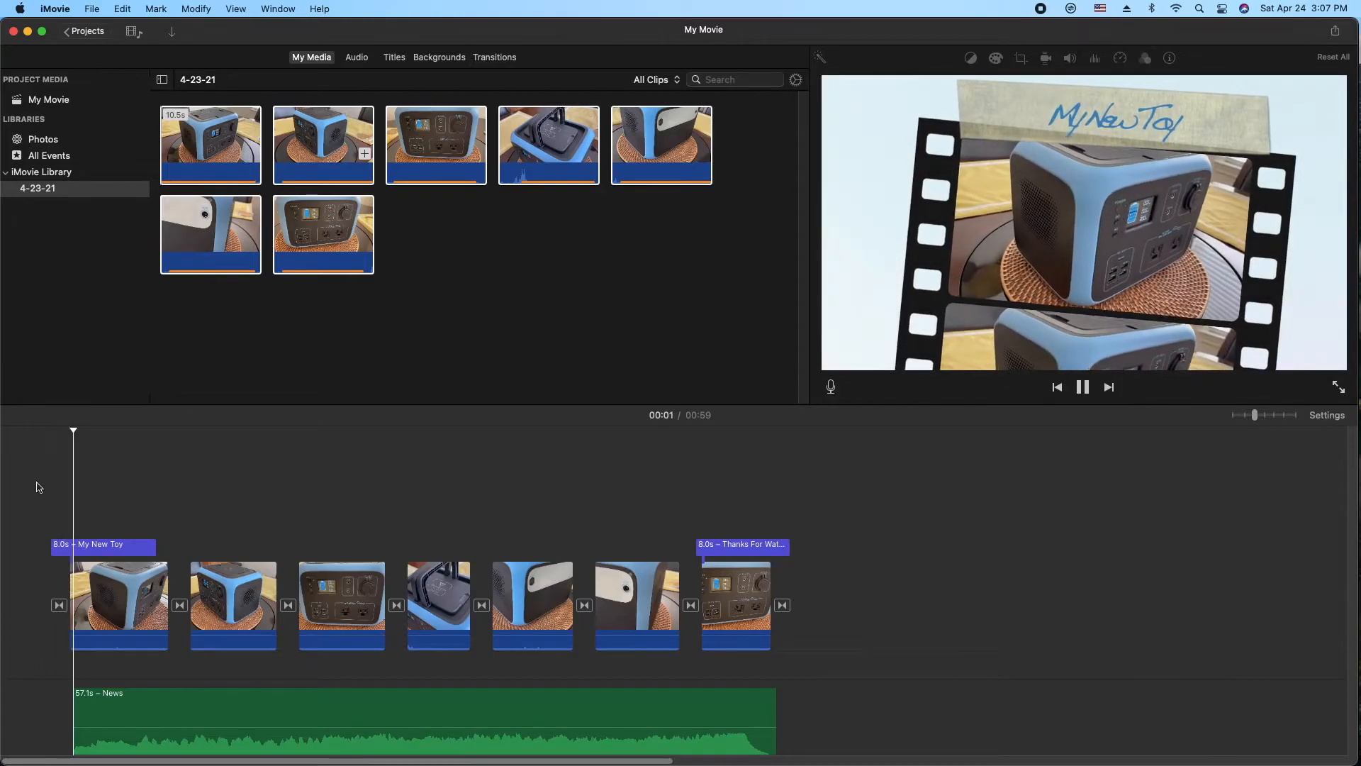
- Raise the preview volume and inspect the duration settings of the Filmstrip 1 transition between the second and third clips
key("XF86AudioRaiseVolume")
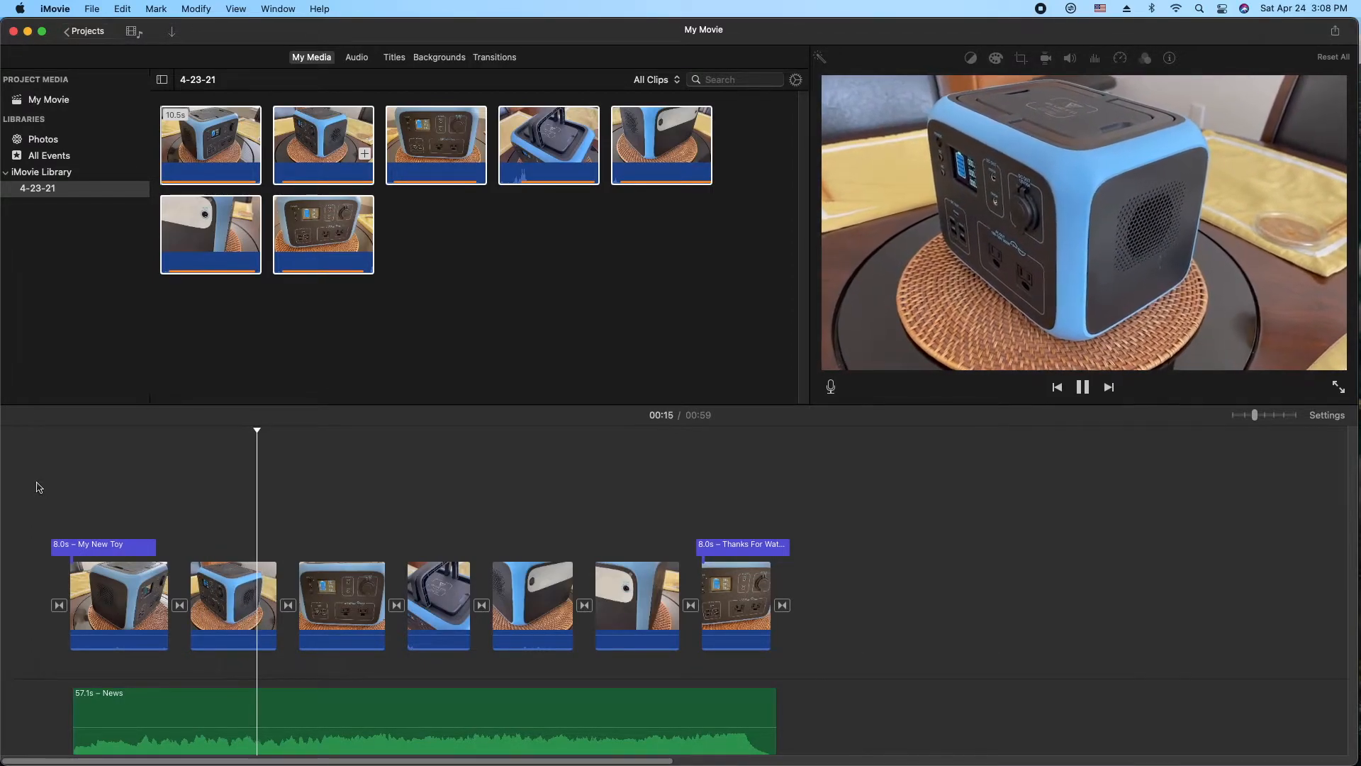
double_click(288, 605)
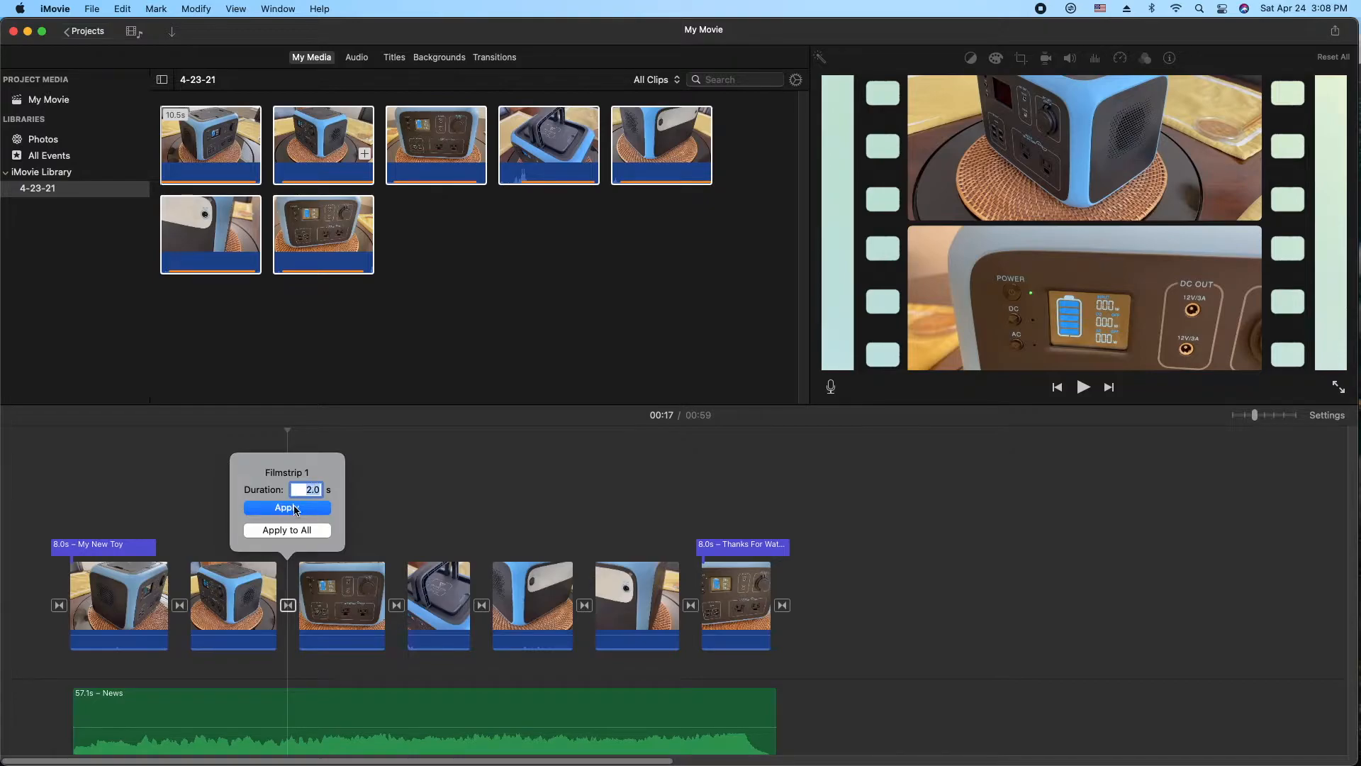
left_click(497, 489)
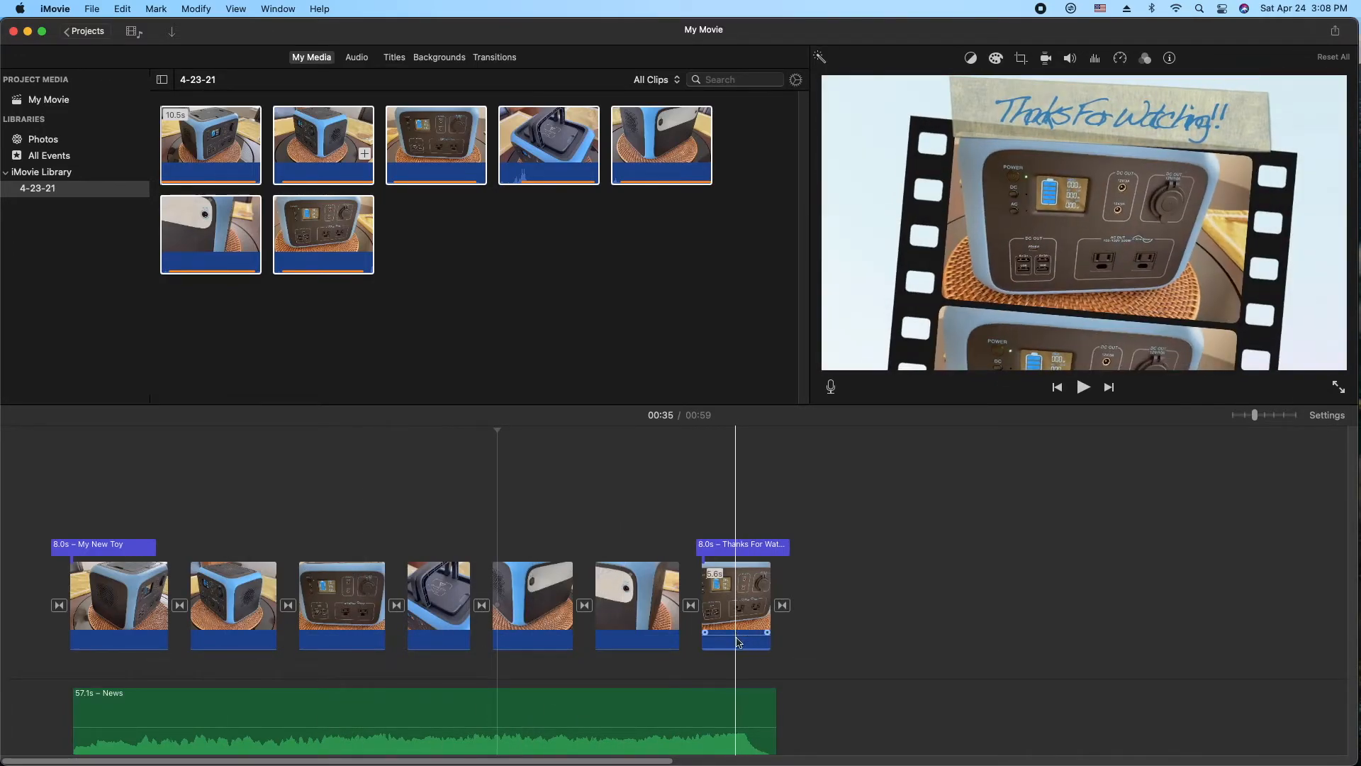
- Play the movie from the last clip to preview the closing title and final transition
left_click(747, 495)
key("space")
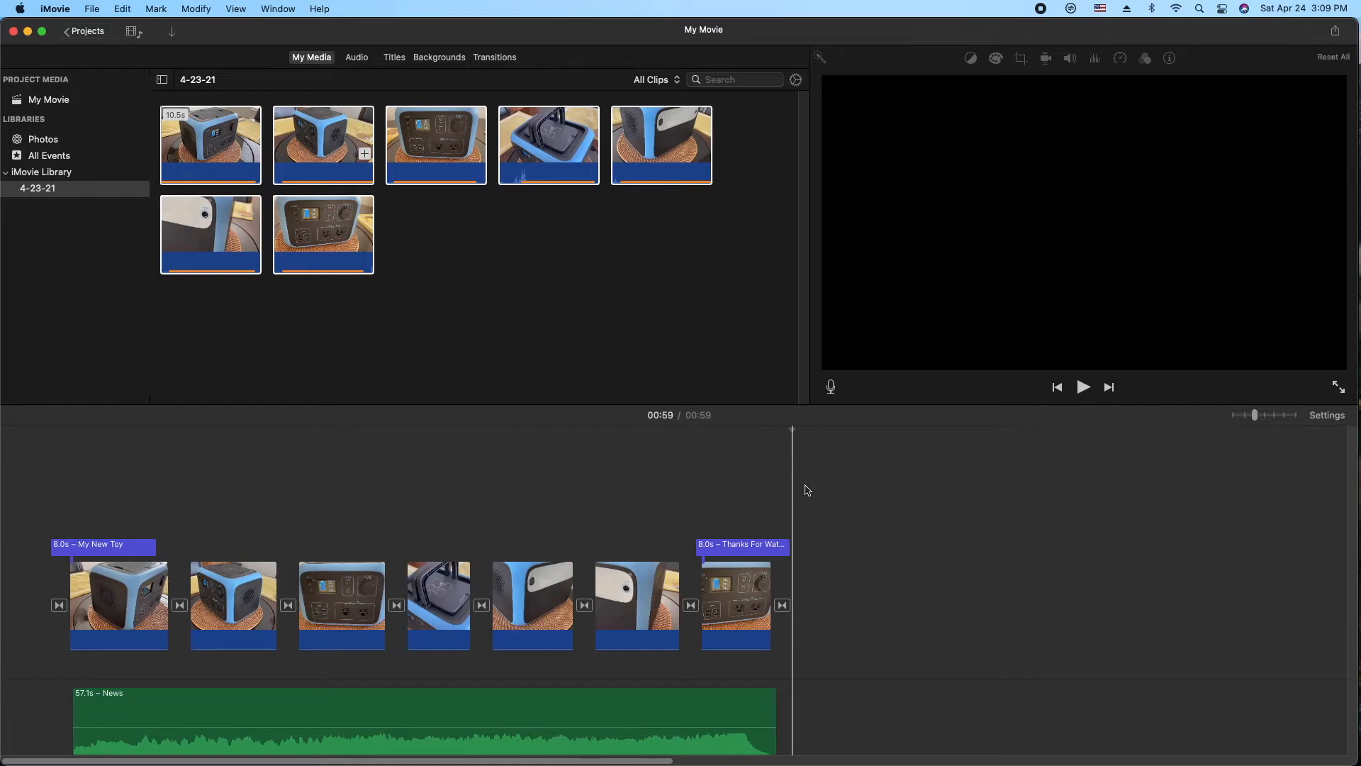
- Change the project theme to No Theme, turn off automatic content, and return the playhead to the movie's start
left_click(1320, 418)
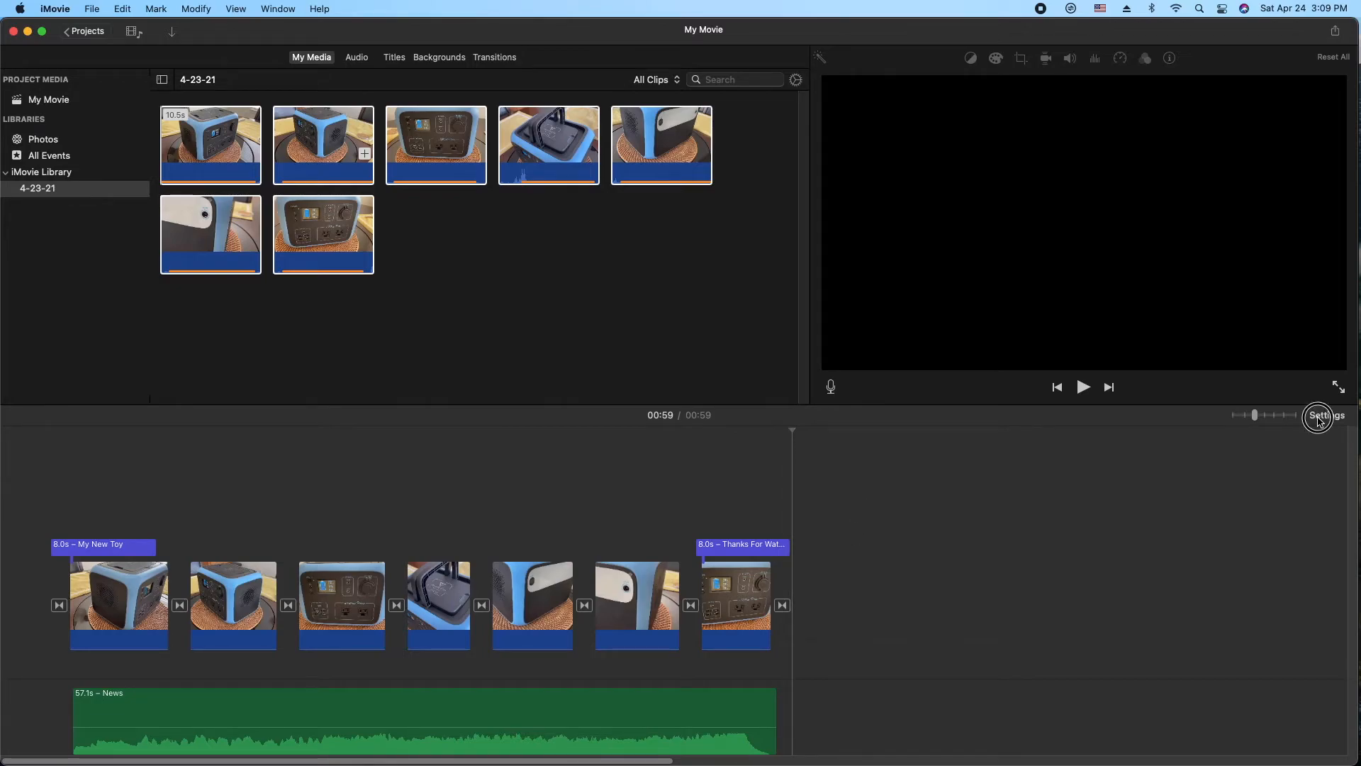
left_click(1205, 476)
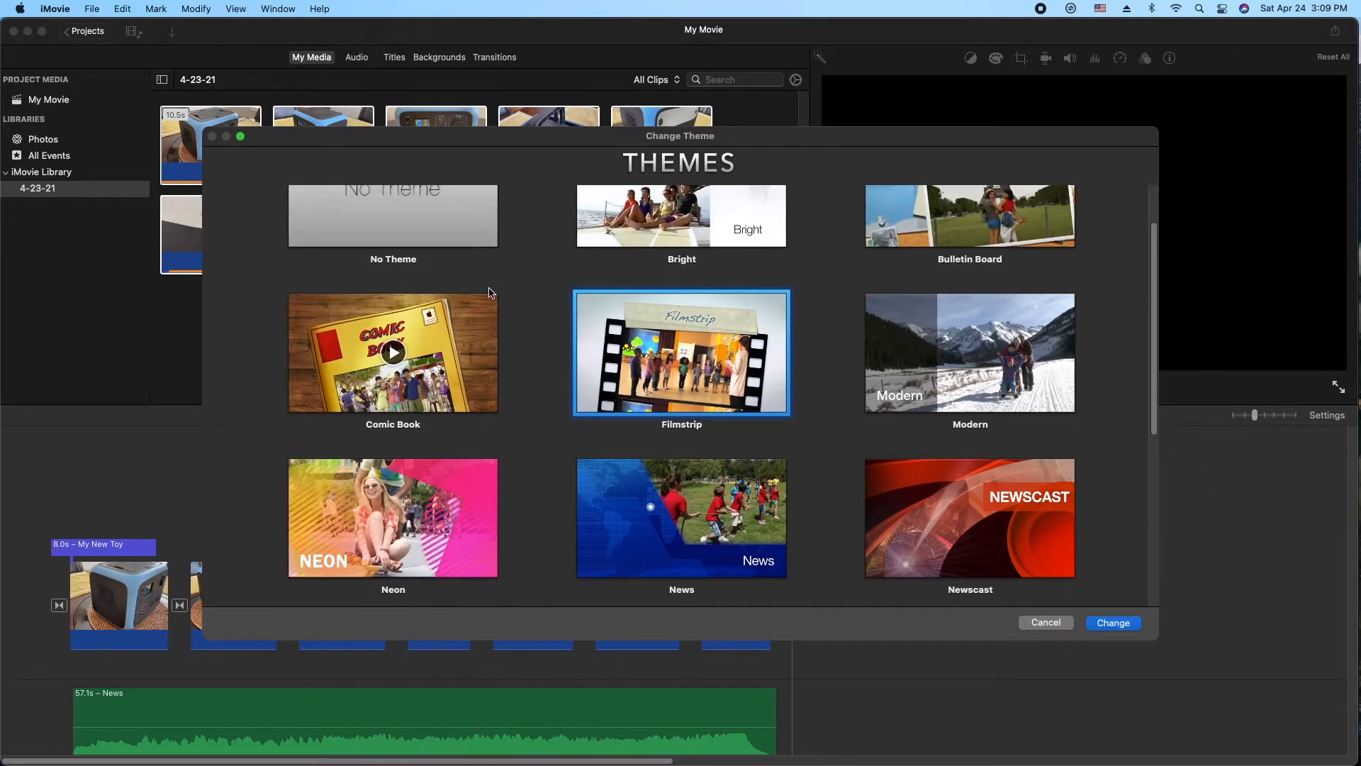
left_click(454, 274)
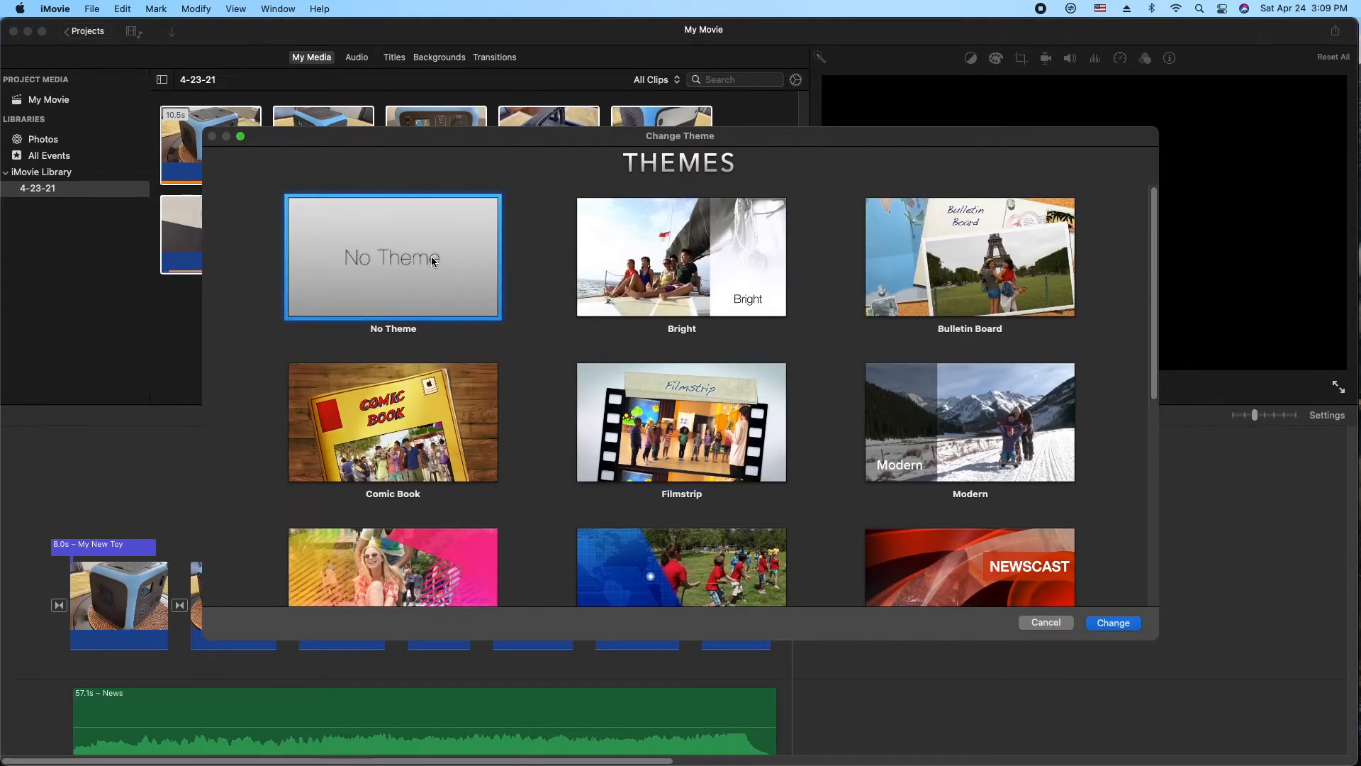
left_click(1113, 623)
left_click(1326, 416)
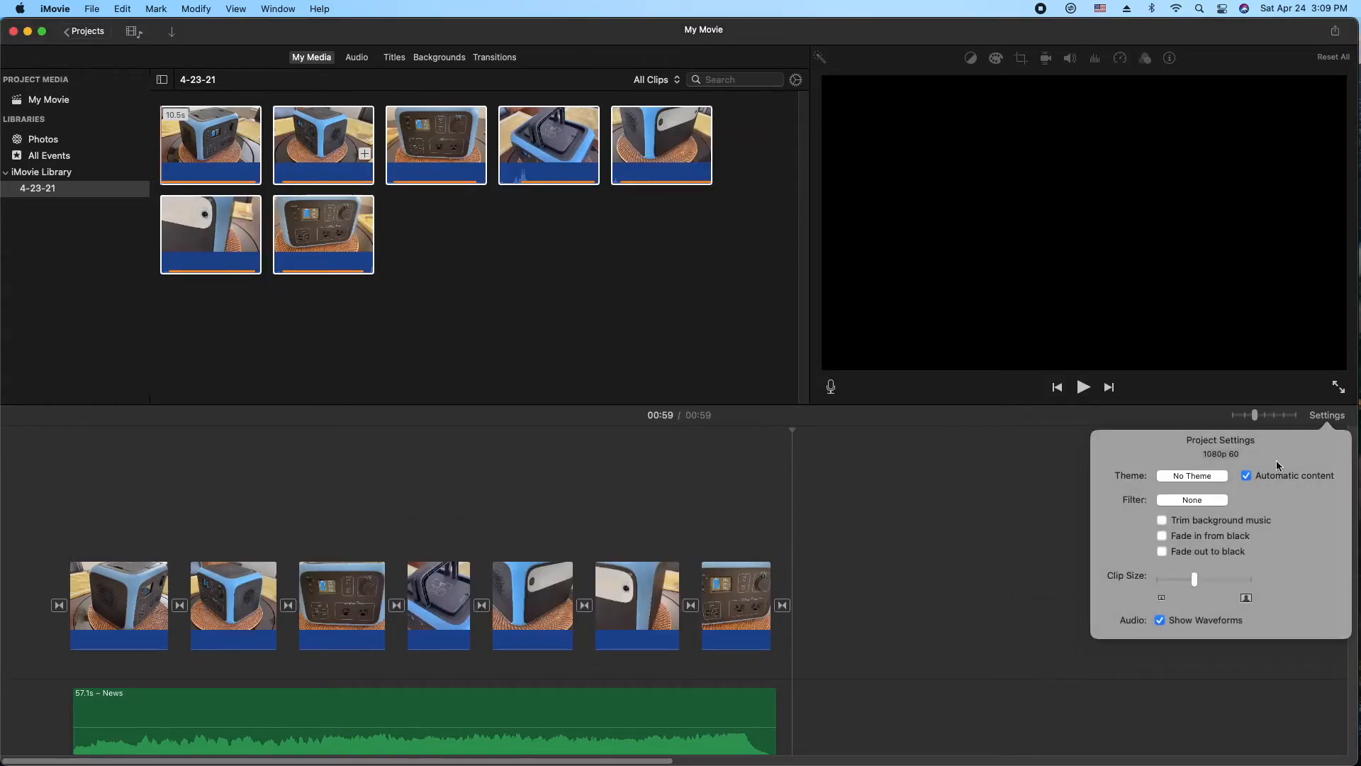
left_click(1247, 477)
left_click(1027, 464)
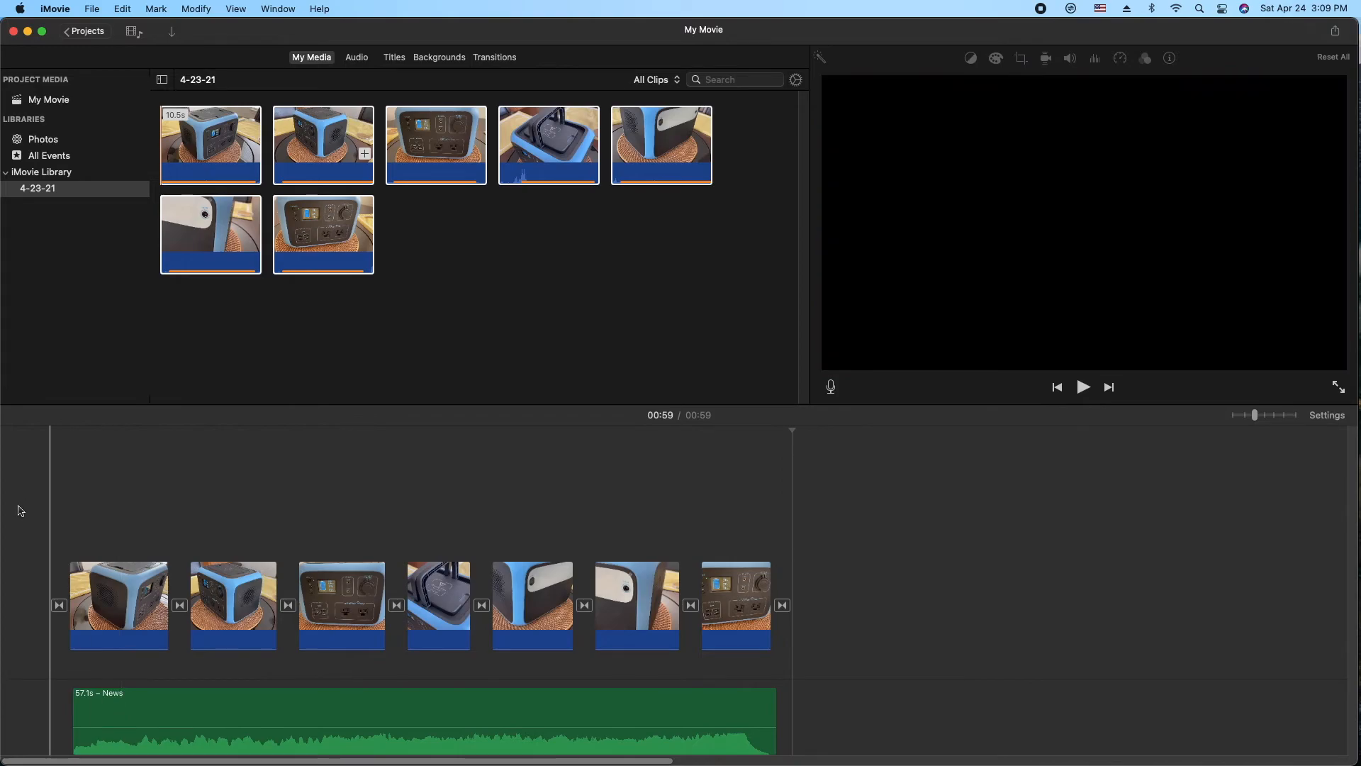
left_click(46, 522)
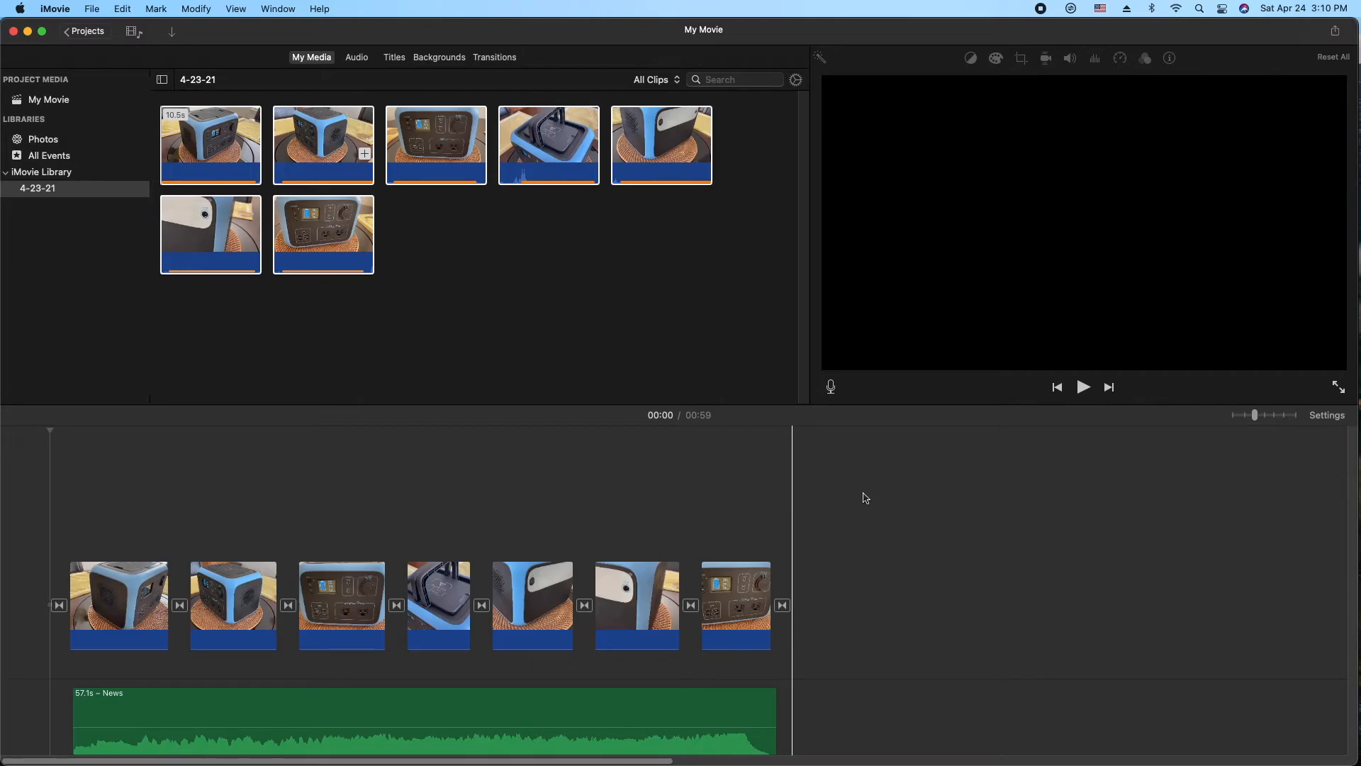
- Examine the available project themes and the theme and automatic content options in the project settings
left_click(1318, 415)
left_click(1199, 479)
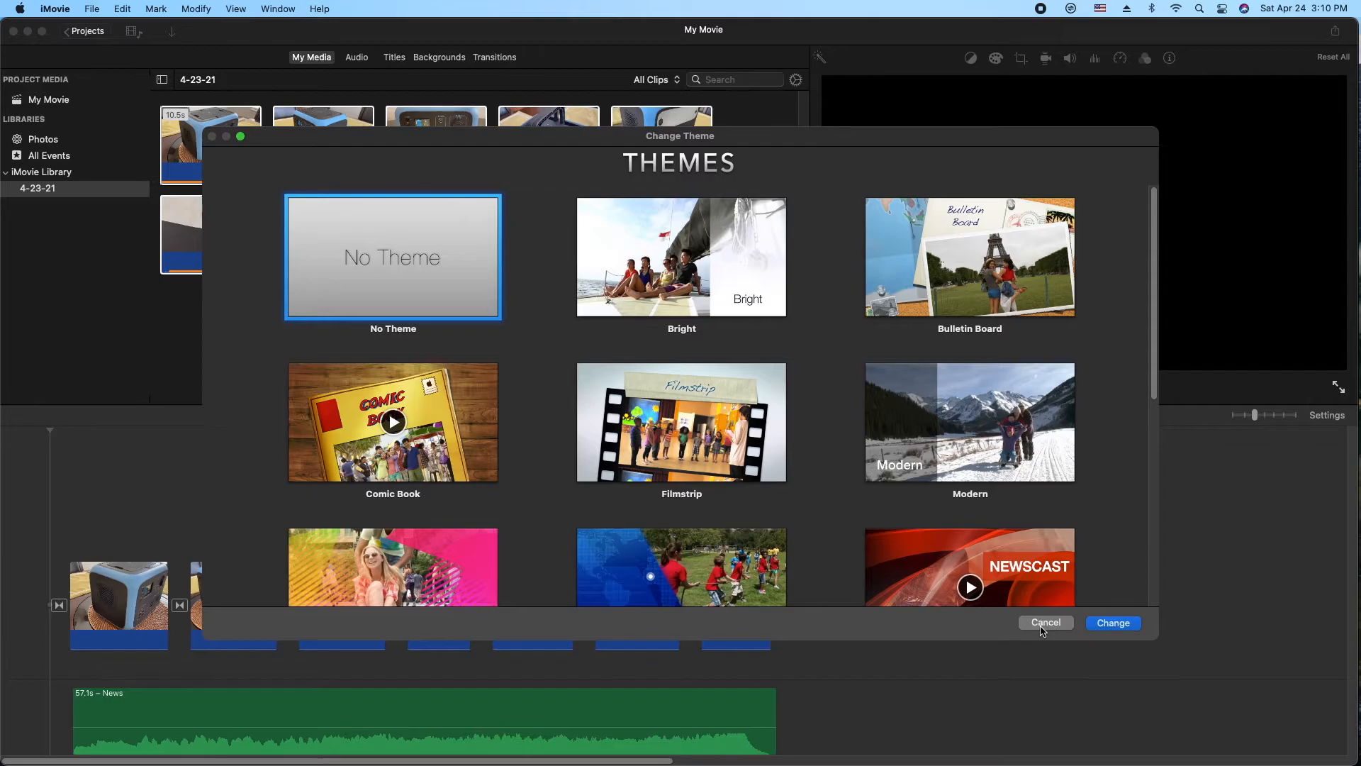
left_click(1045, 622)
left_click(1326, 415)
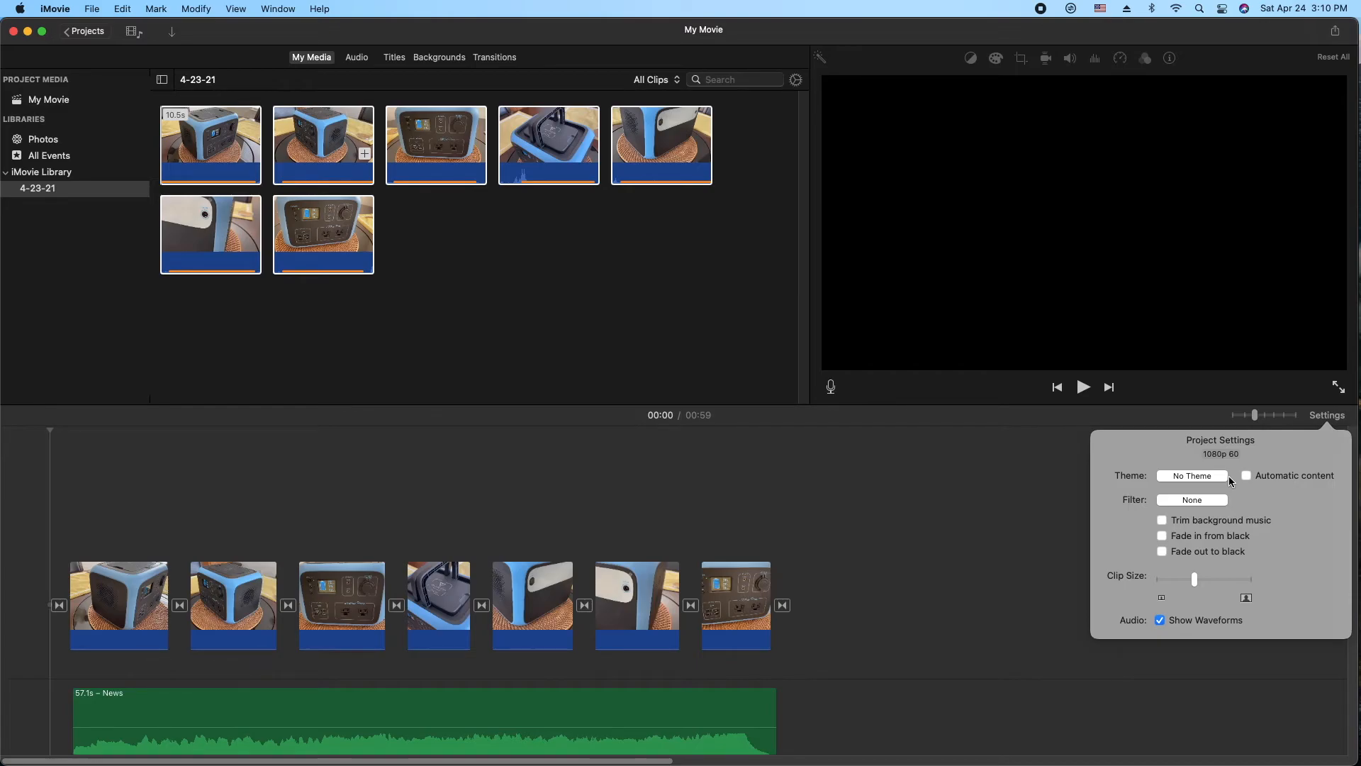
left_click(943, 549)
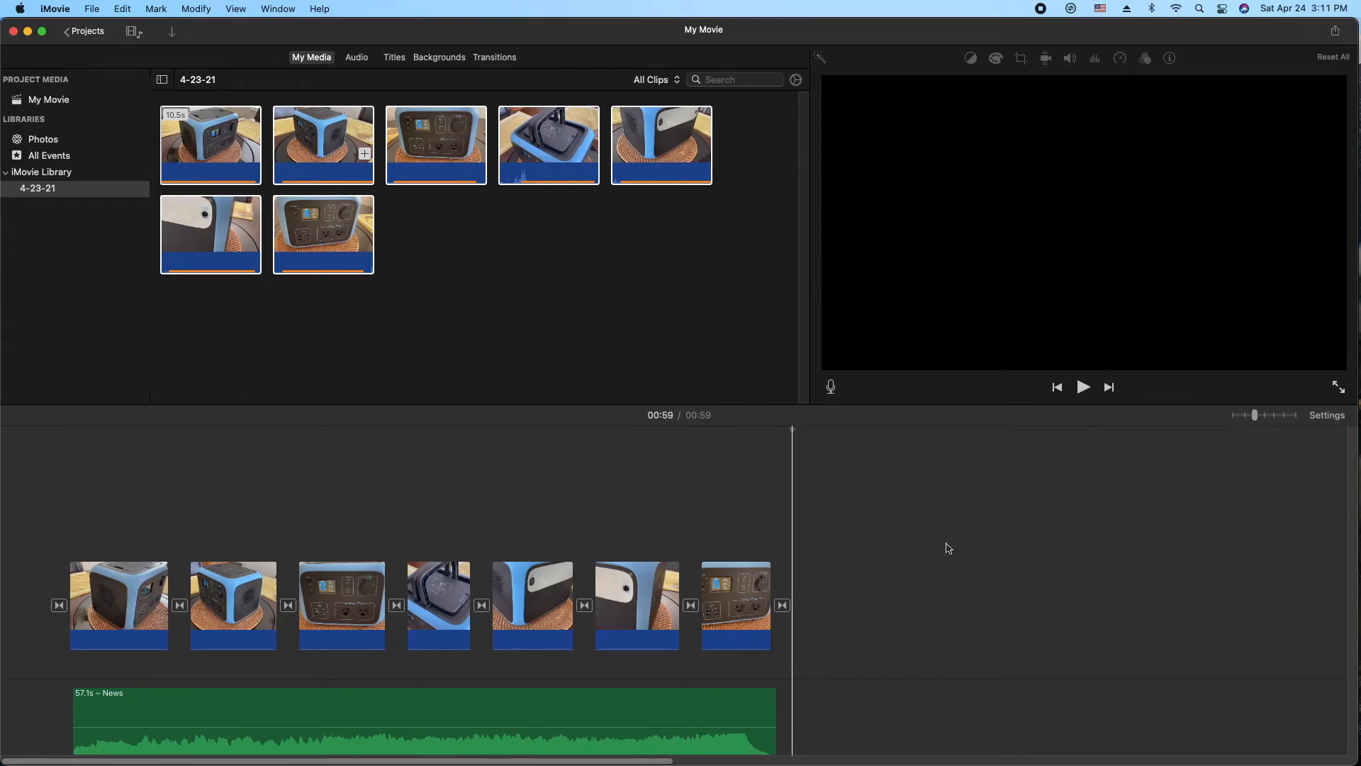
- Show the Theme Music category of the sound effects and examine its tracks
left_click(358, 60)
left_click(212, 83)
left_click(234, 82)
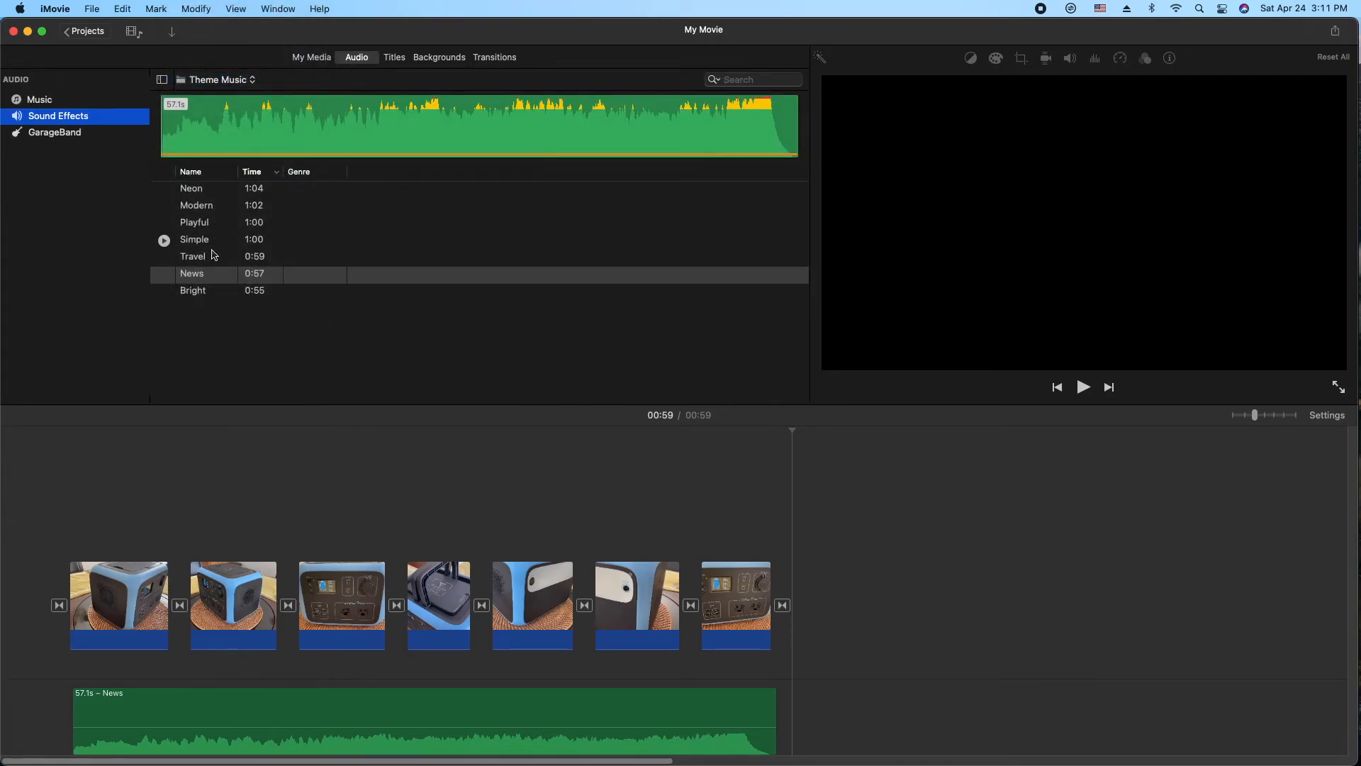
left_click(355, 295)
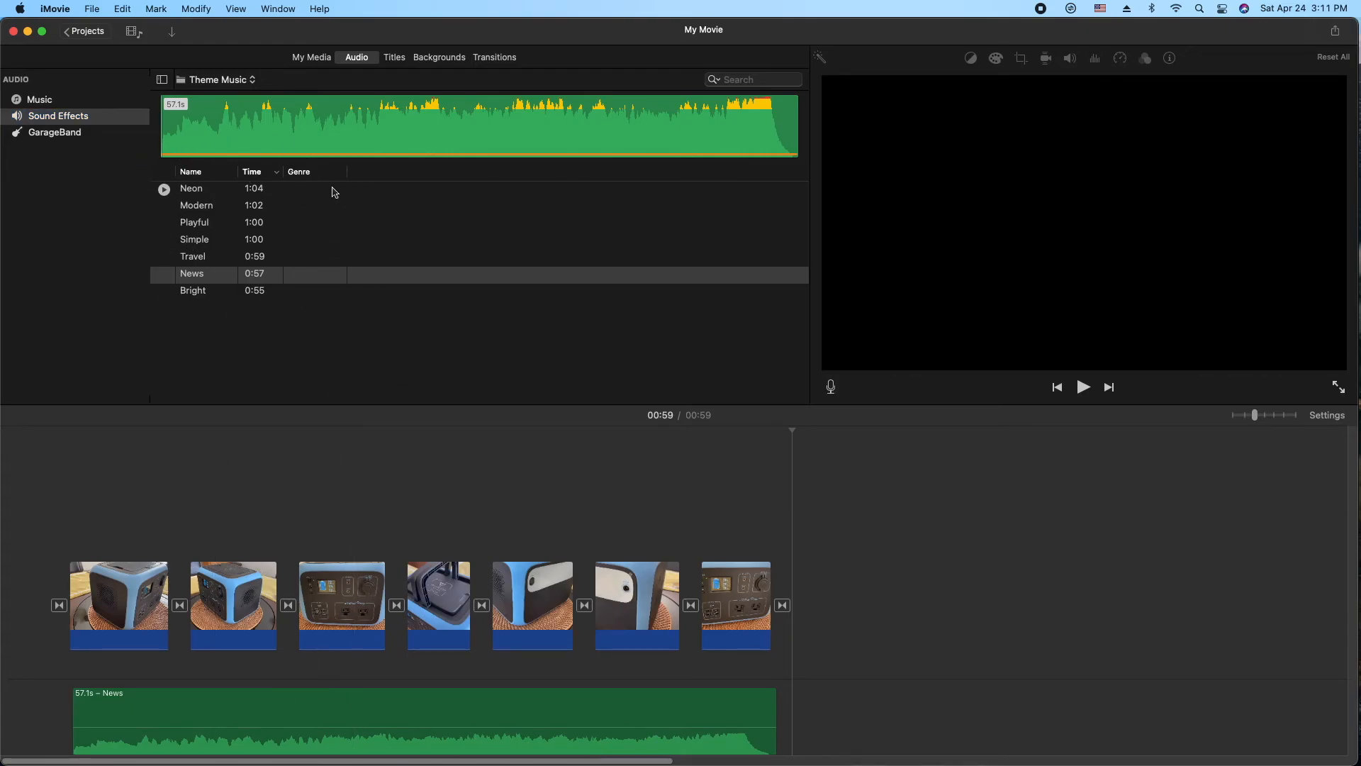
left_click(944, 508)
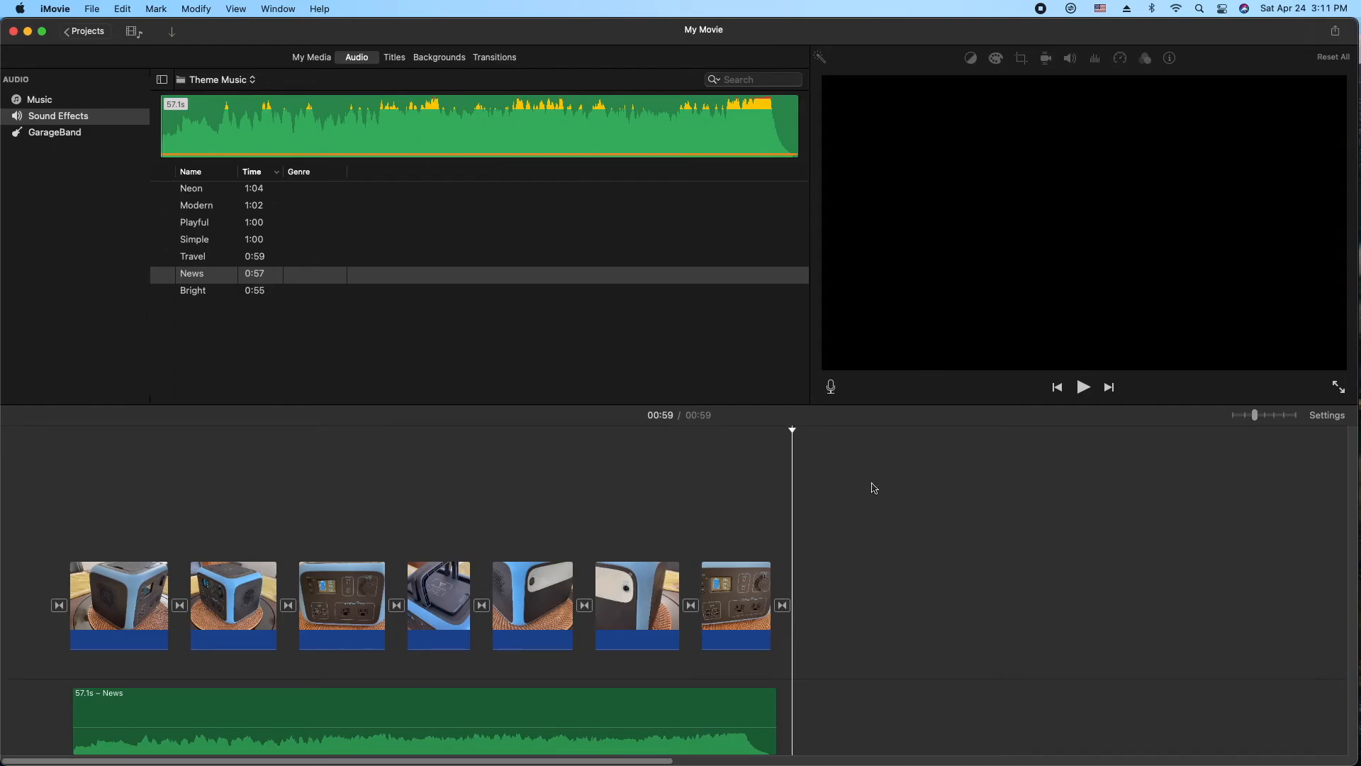